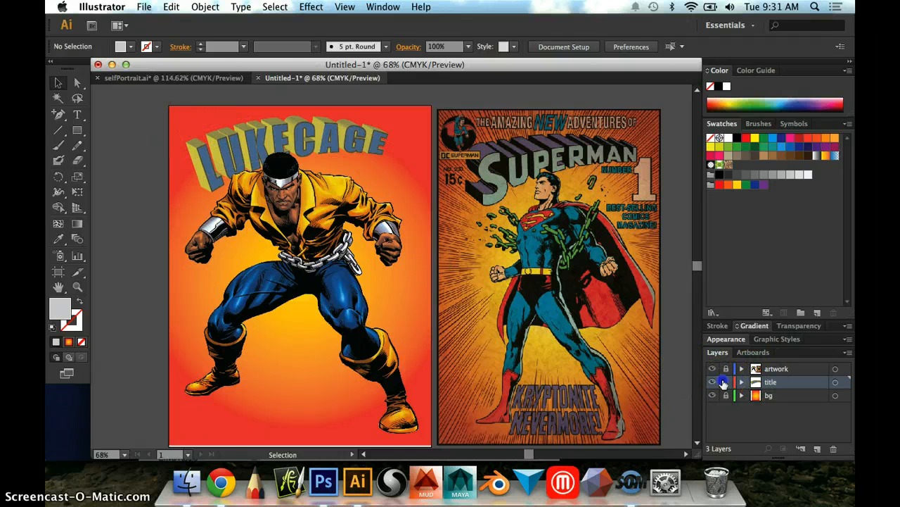
- Create a layer named "other text" above the artwork layer and add the text "THE AMAZING NEW ADVENTURES OF" in Impact on it
click(806, 368)
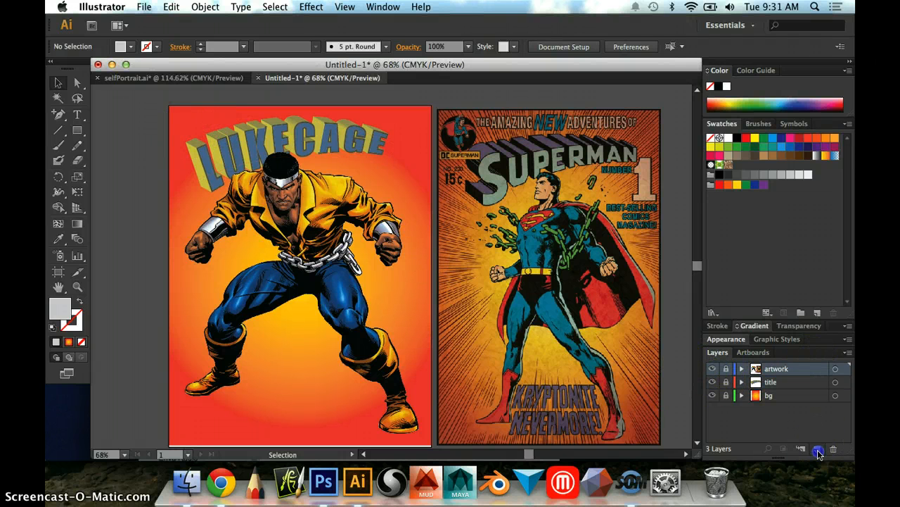
click(819, 452)
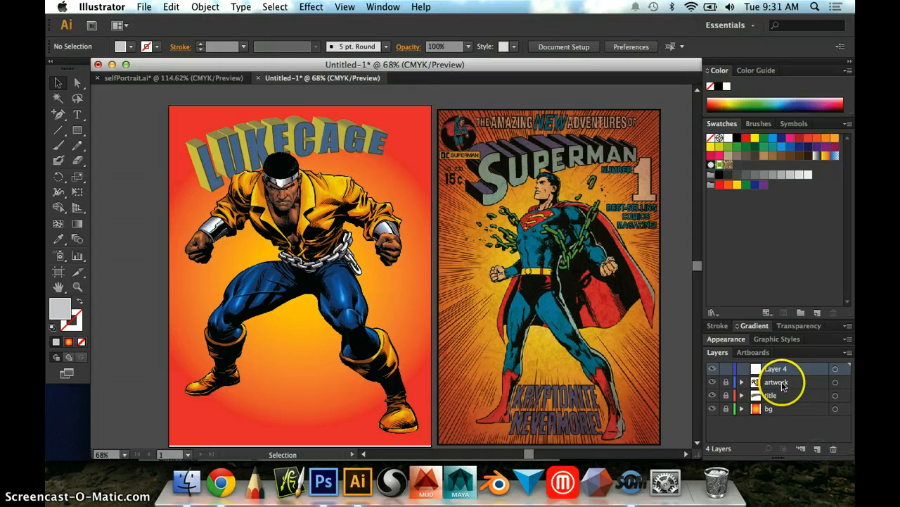
click(78, 115)
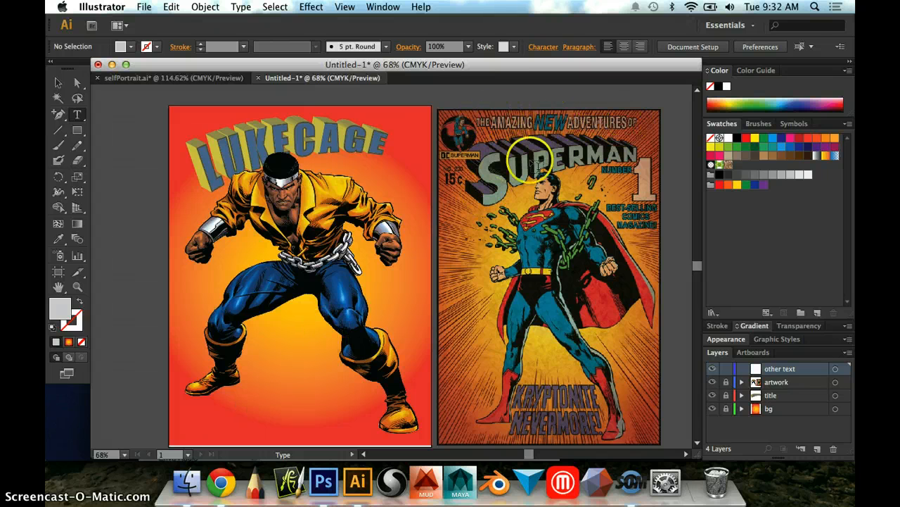
click(236, 409)
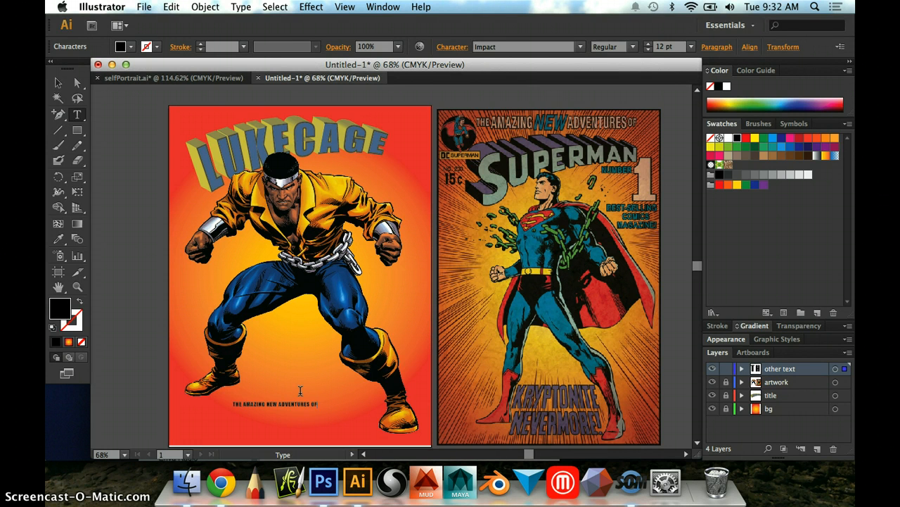
- Enlarge the tagline text to most of the cover's width and place it above the LUKE CAGE title
click(58, 82)
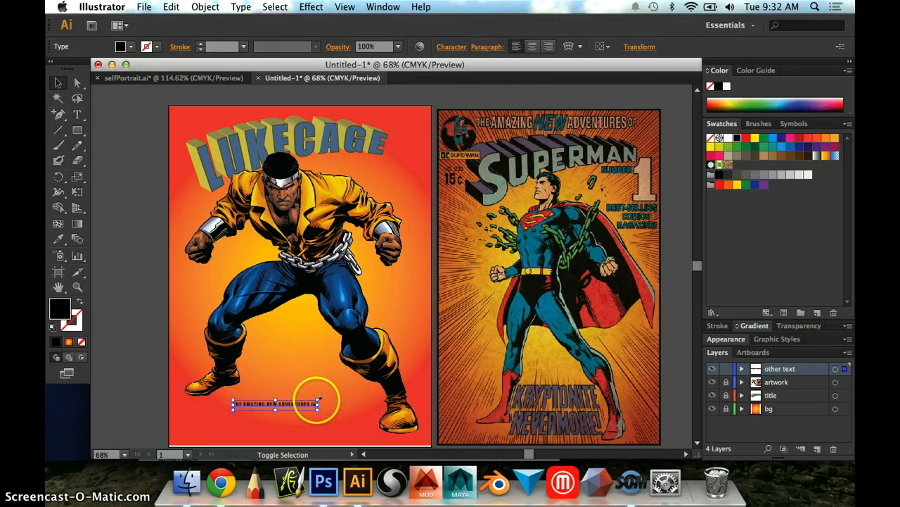
drag(318, 400, 438, 389)
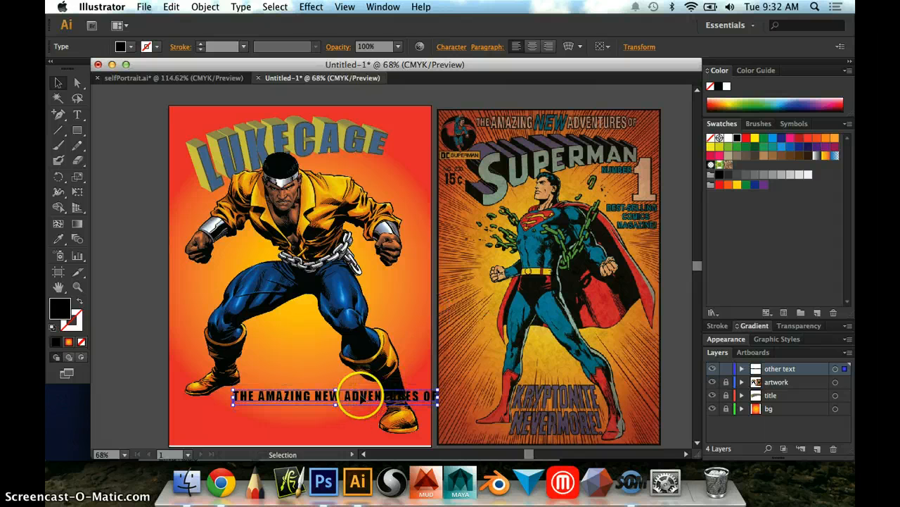
drag(360, 398, 328, 120)
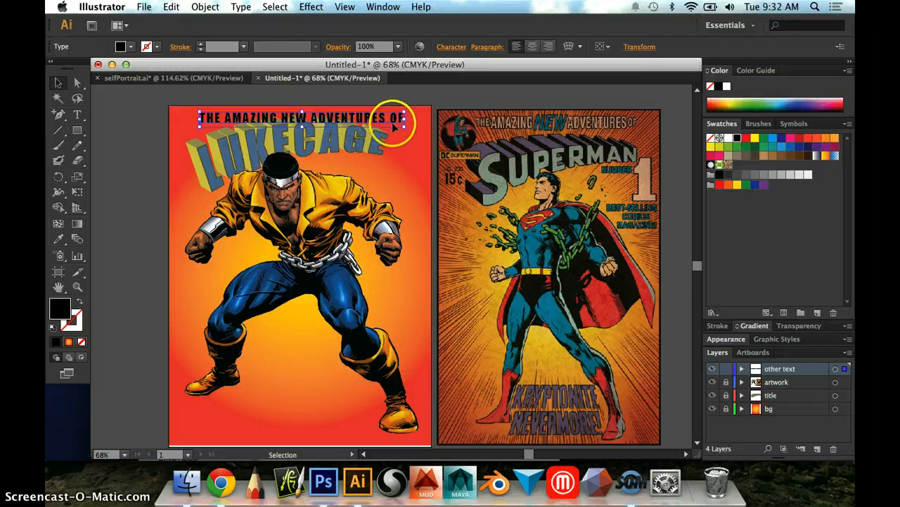
- Select the LUKE CAGE title together with the figure artwork and move both down 30 pt
click(292, 143)
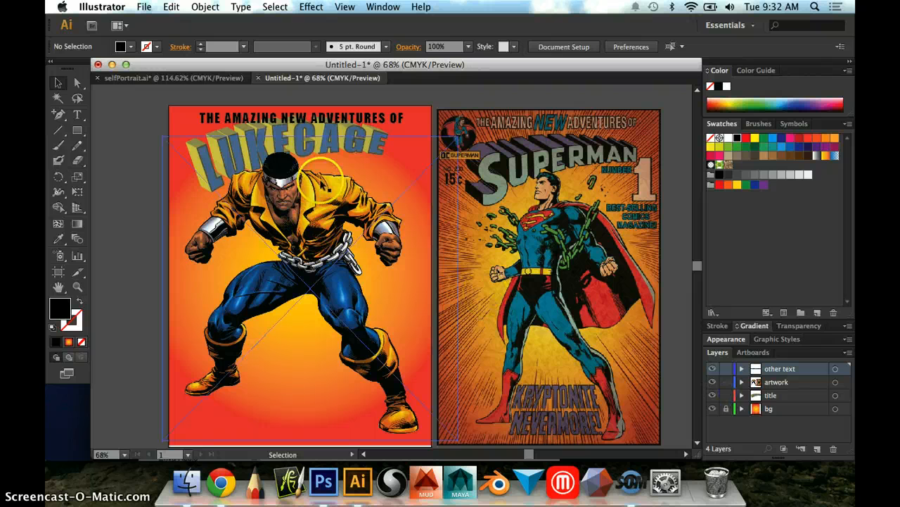
click(266, 145)
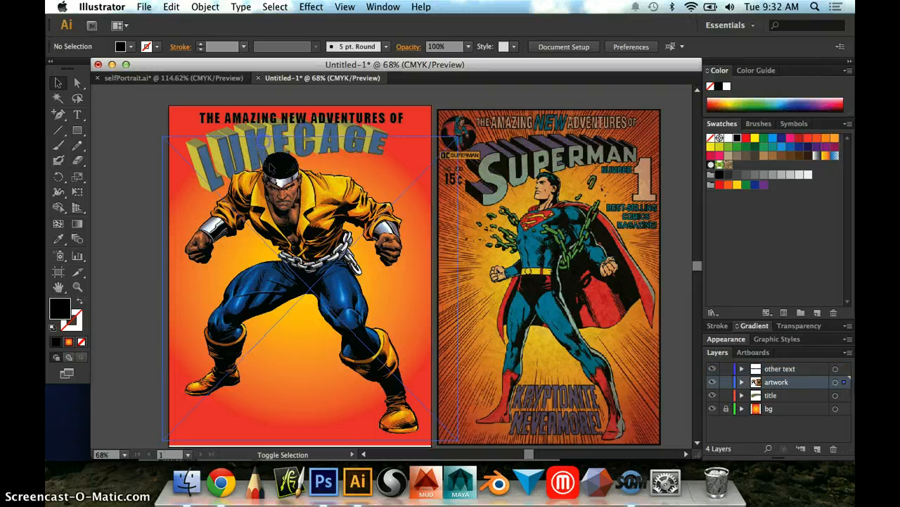
key(super+shift+a)
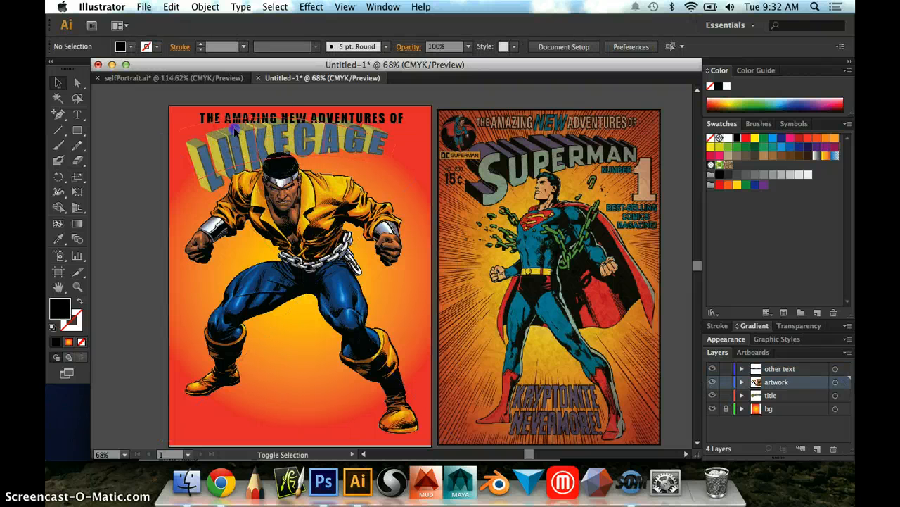
click(282, 201)
shift+click(282, 202)
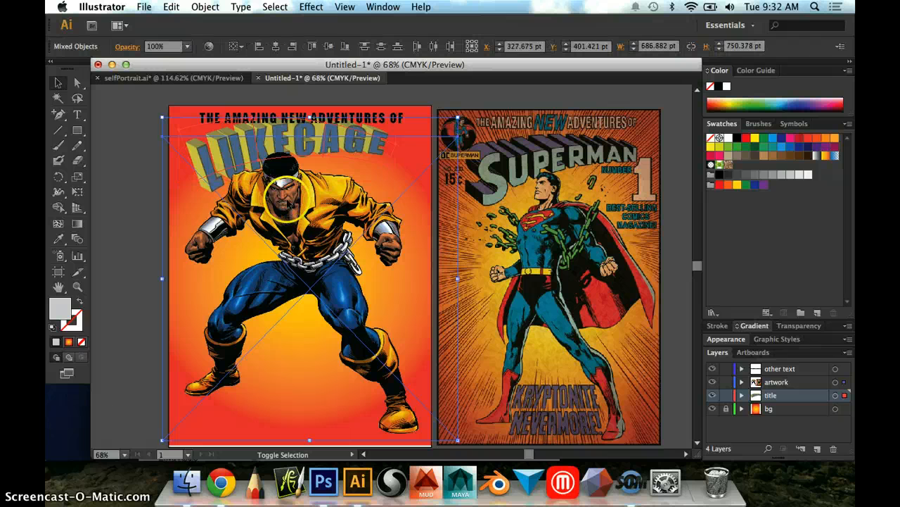
key(shift+Down)
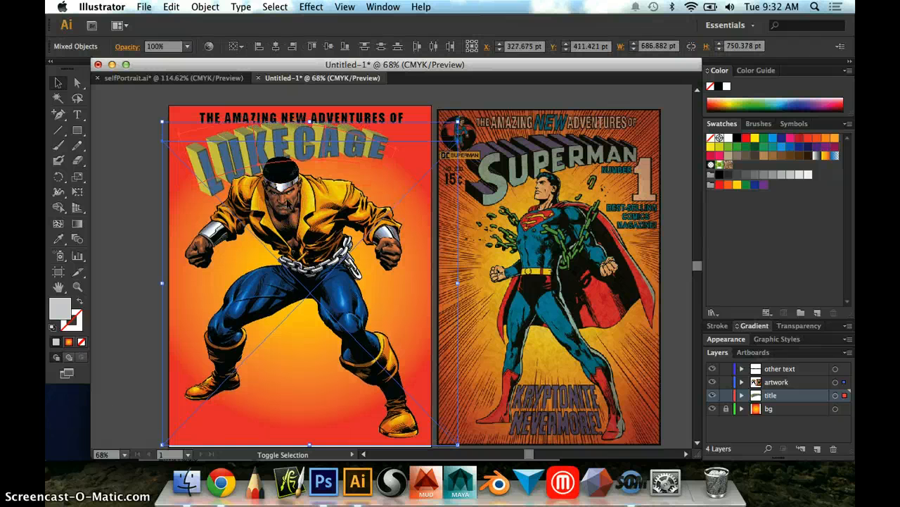
key(shift+Down)
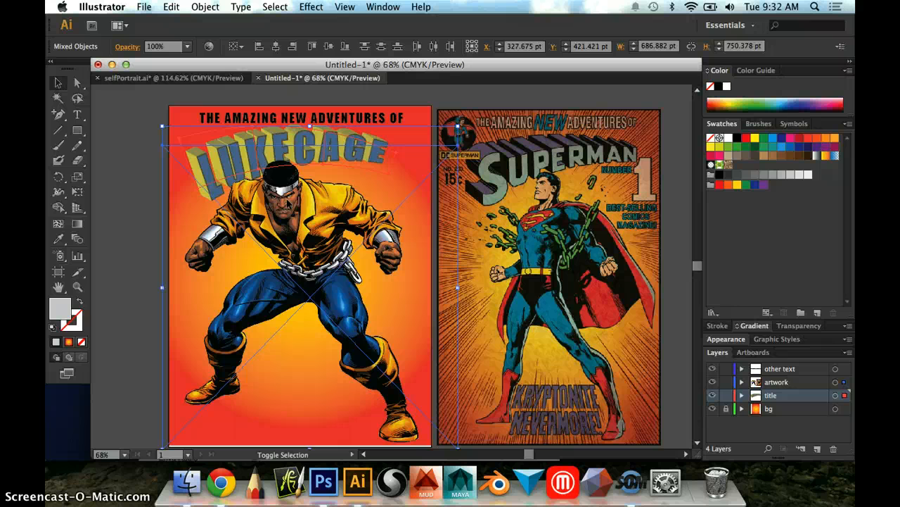
key(shift+Down)
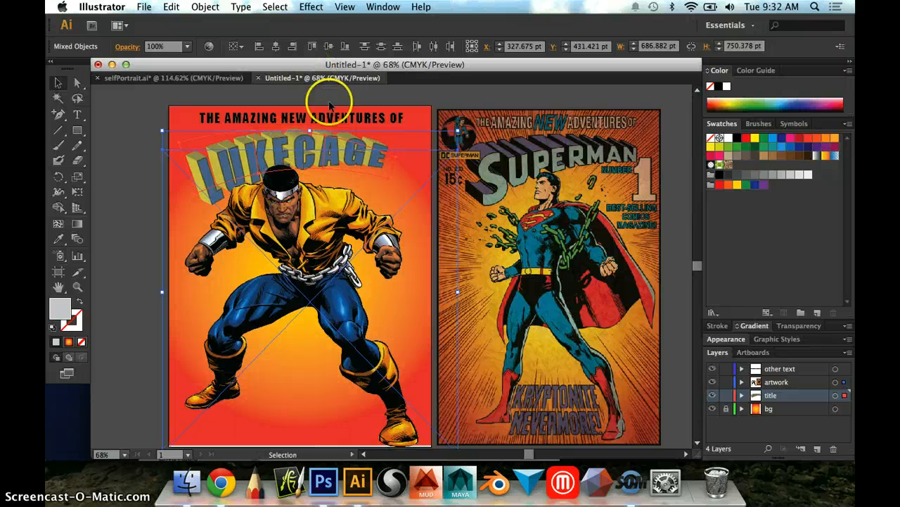
click(225, 90)
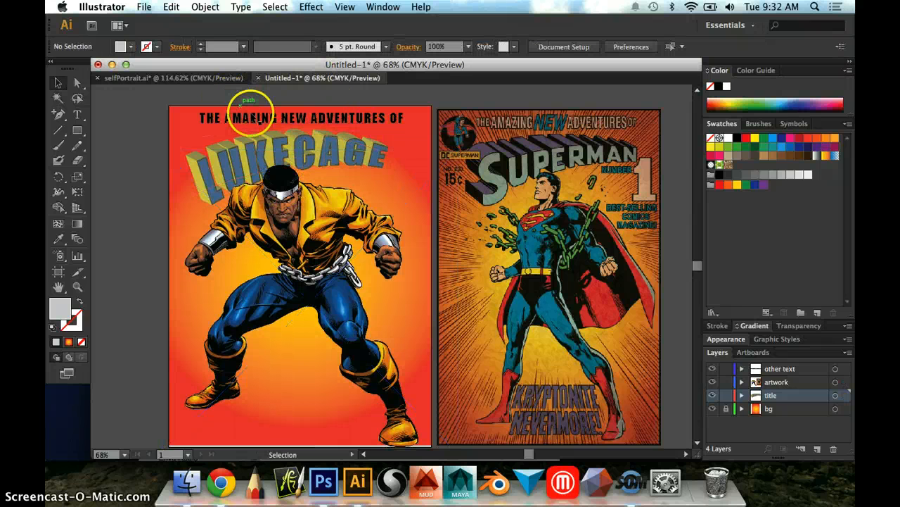
- Reposition the tagline slightly down and toward the cover's left edge, and stretch it a little taller
drag(254, 116, 249, 121)
click(270, 123)
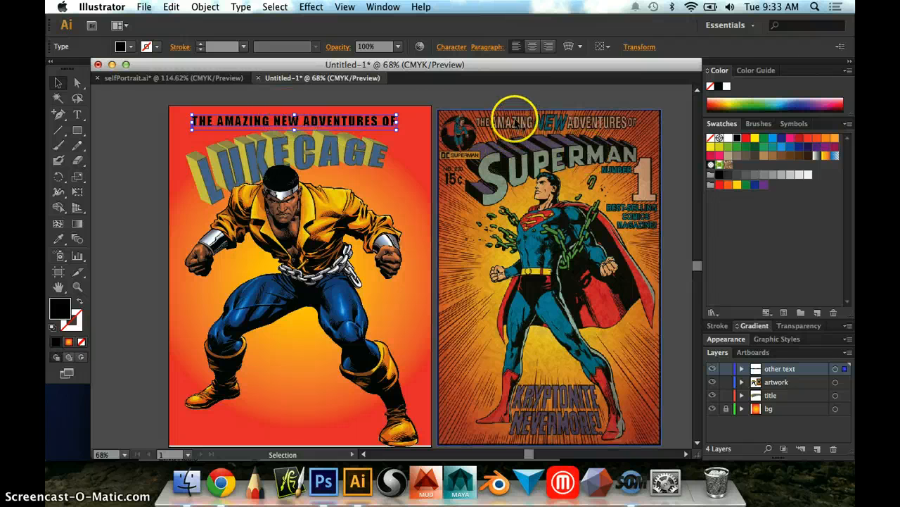
mouse_move(294, 113)
mouse_down()
mouse_move(294, 123)
mouse_move(294, 106)
mouse_move(311, 90)
mouse_move(318, 103)
mouse_move(296, 111)
mouse_up()
click(305, 101)
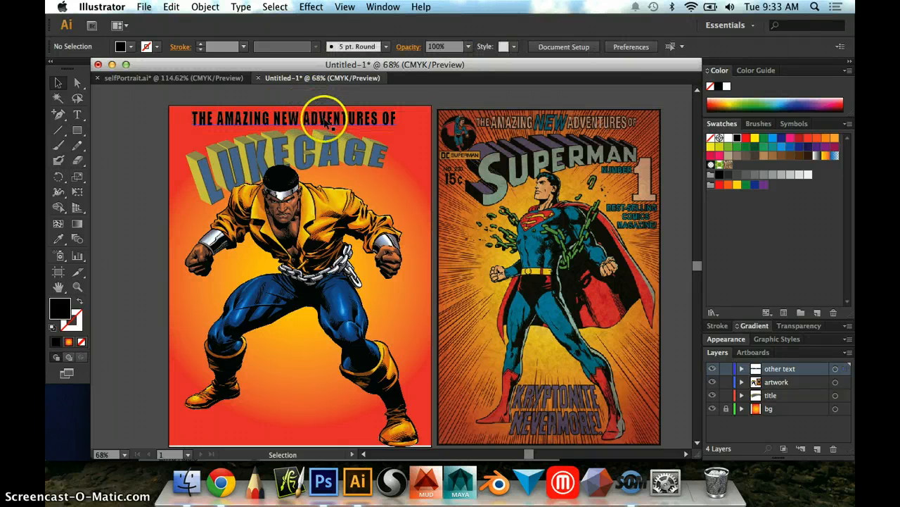
- Recolour the tagline with the Eyedropper, settling on the bright yellow sampled from the figure's jacket
click(324, 121)
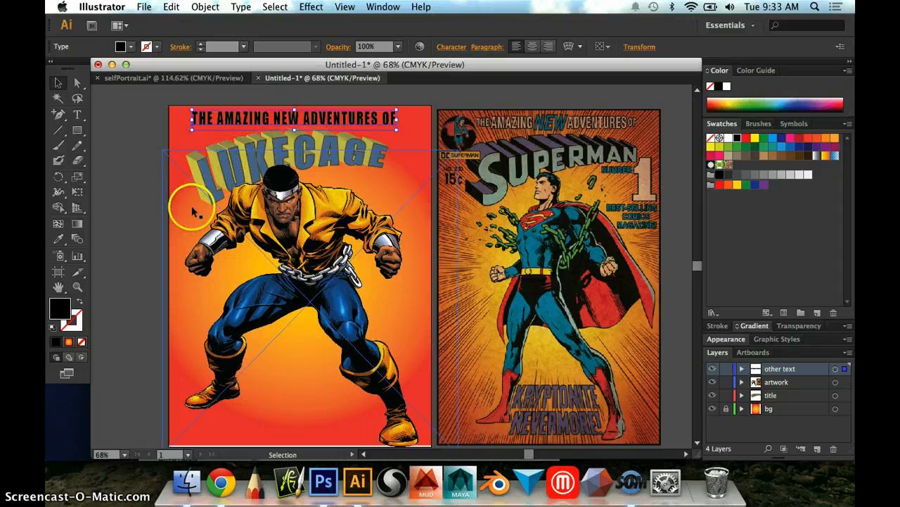
click(59, 238)
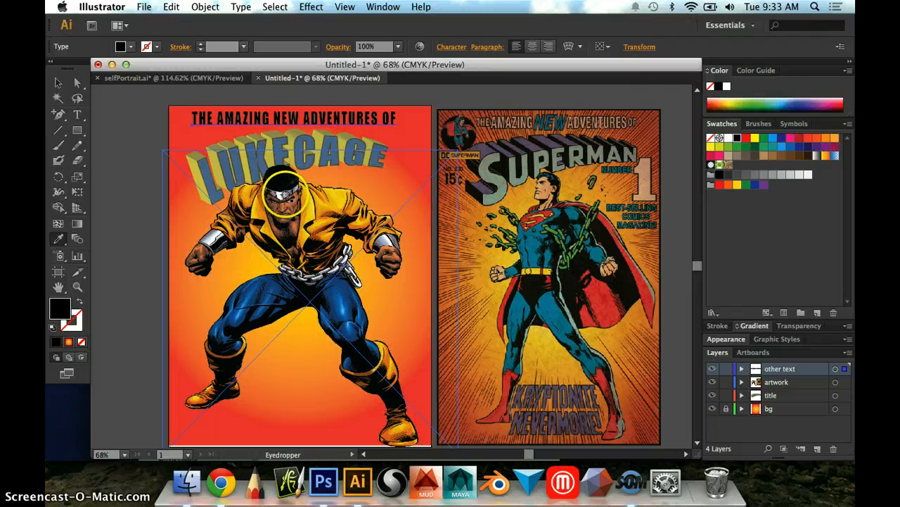
click(284, 193)
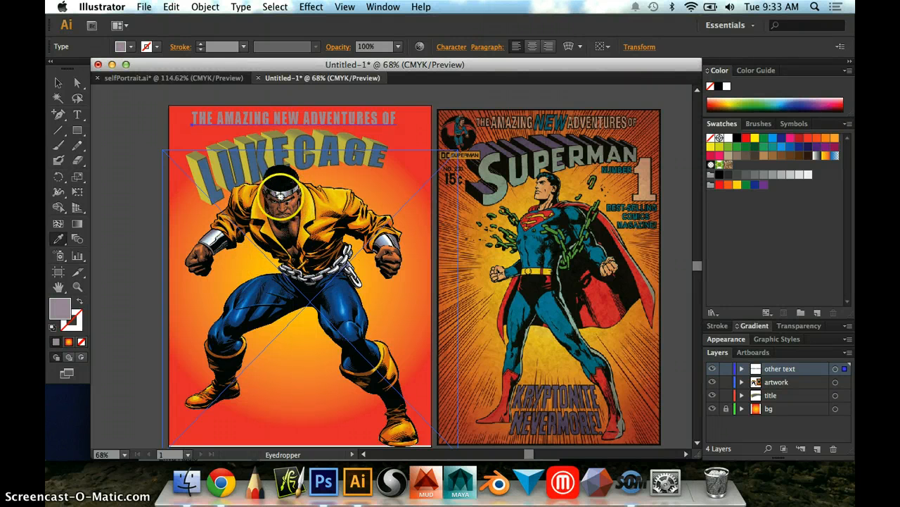
click(280, 194)
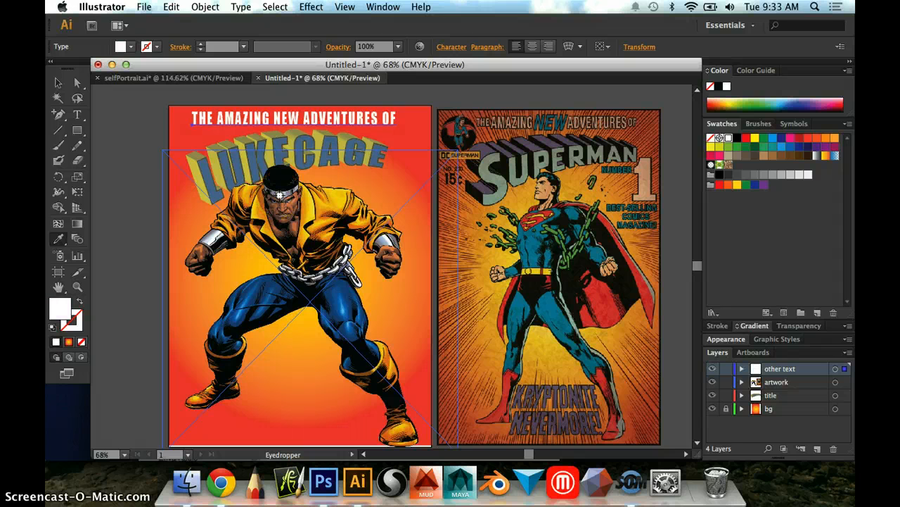
click(321, 207)
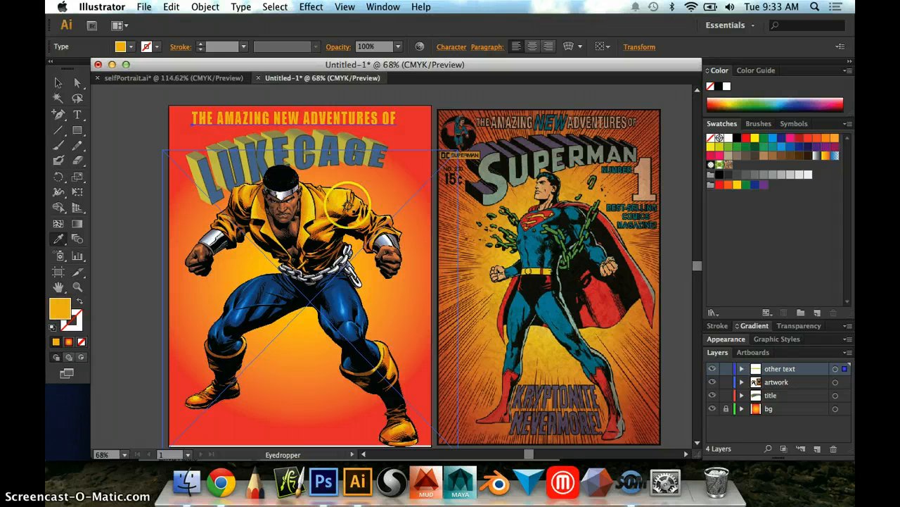
click(310, 209)
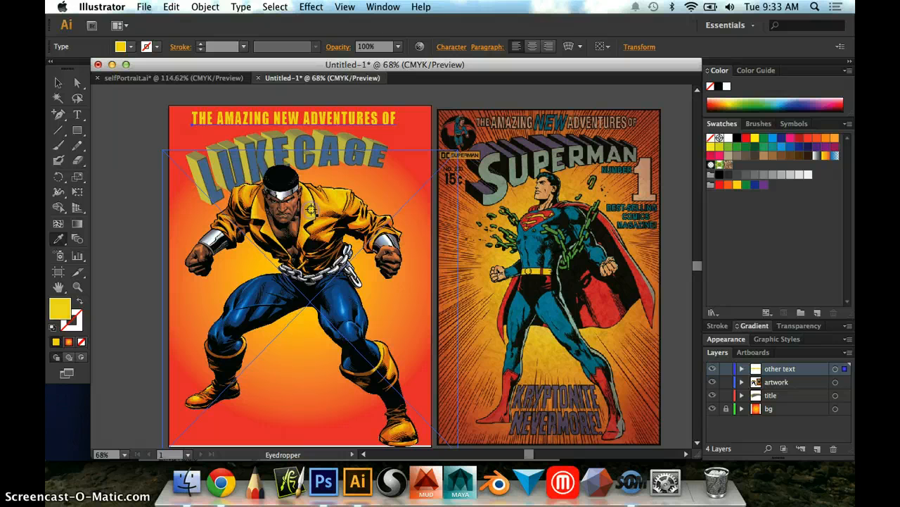
click(93, 5)
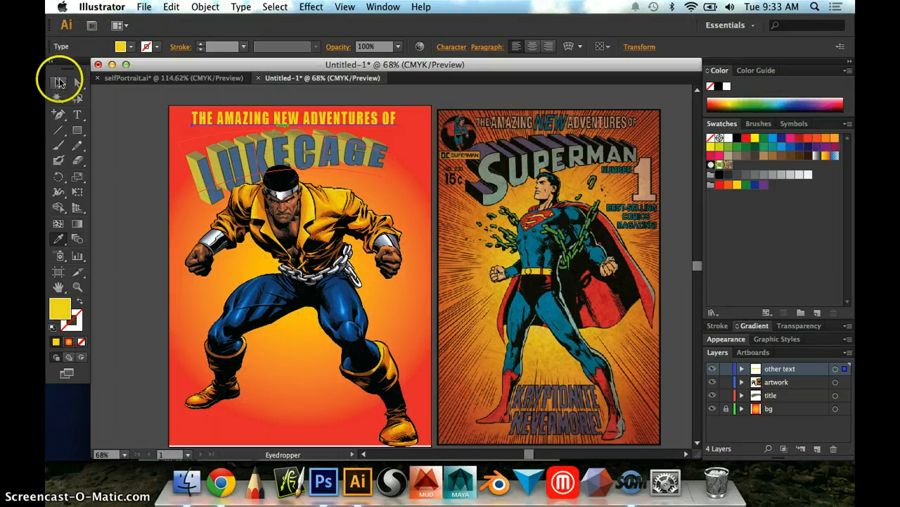
click(58, 82)
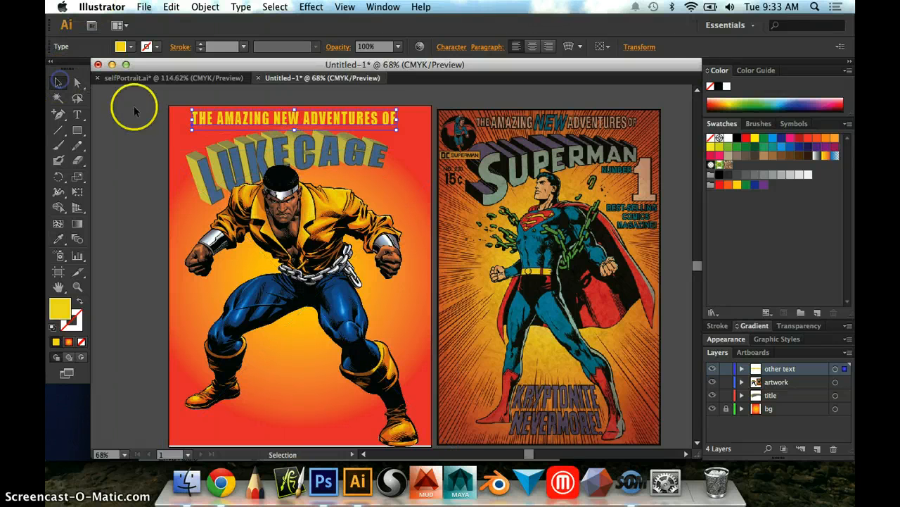
- Give the yellow tagline a black stroke with a weight of 1 pt
click(281, 124)
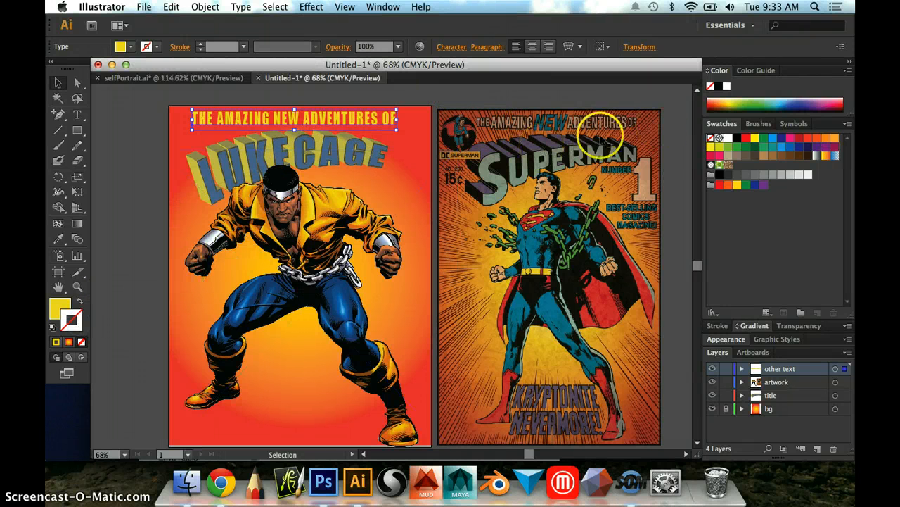
click(718, 87)
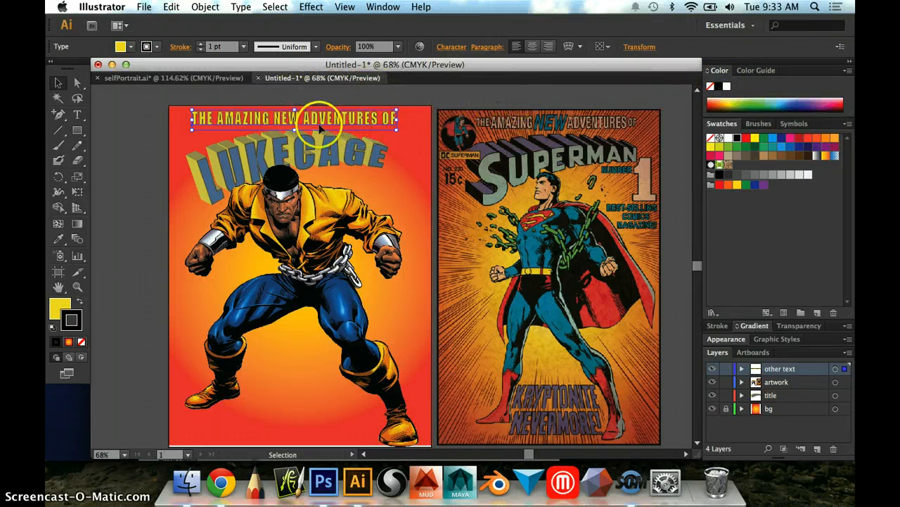
click(200, 44)
click(200, 50)
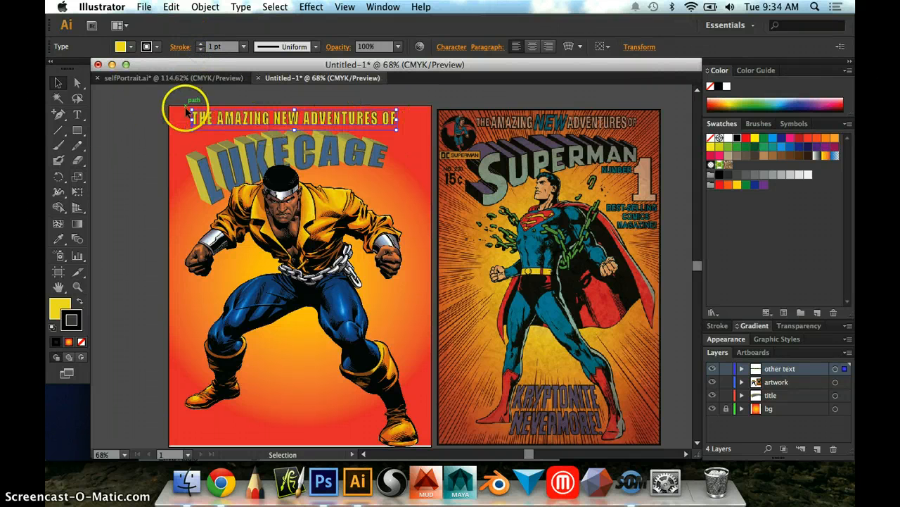
click(145, 119)
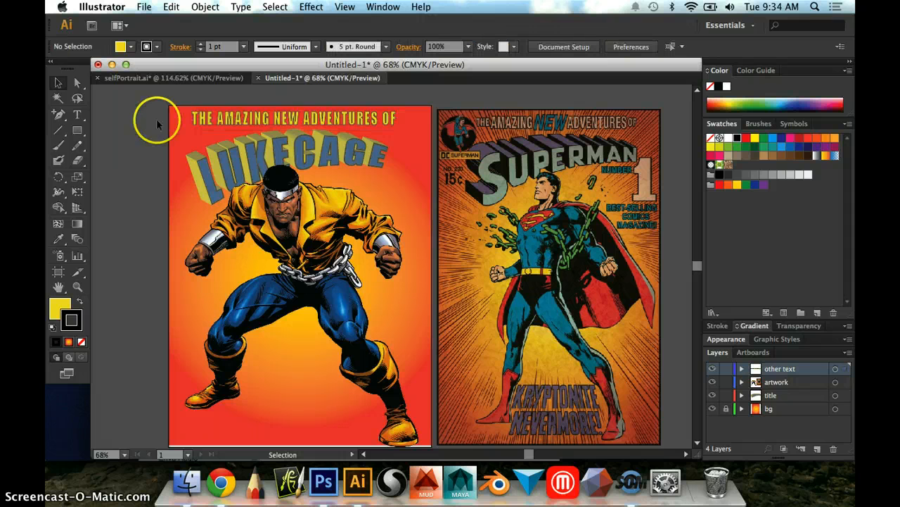
click(513, 113)
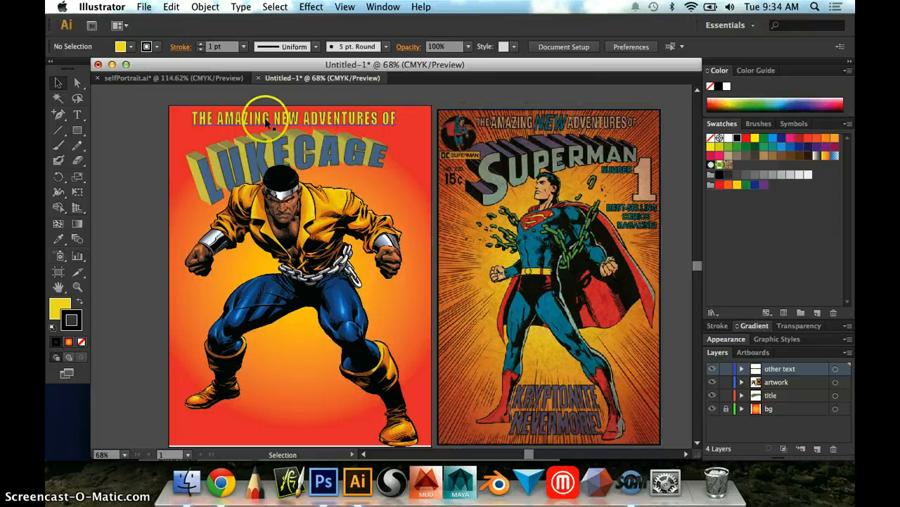
- Reduce the font size of the word "THE" in the tagline to 25 pt
click(205, 121)
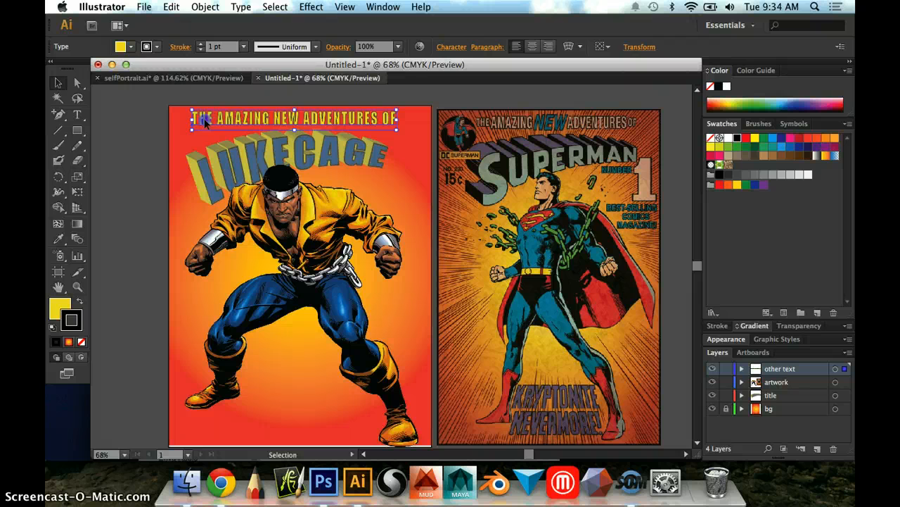
double_click(206, 121)
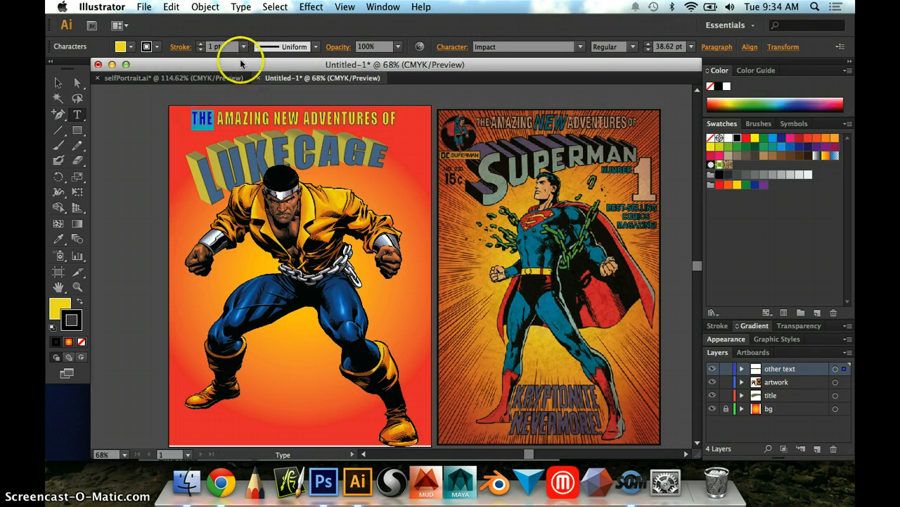
click(647, 50)
click(647, 50)
click(648, 50)
click(647, 50)
click(647, 50)
click(648, 54)
click(647, 53)
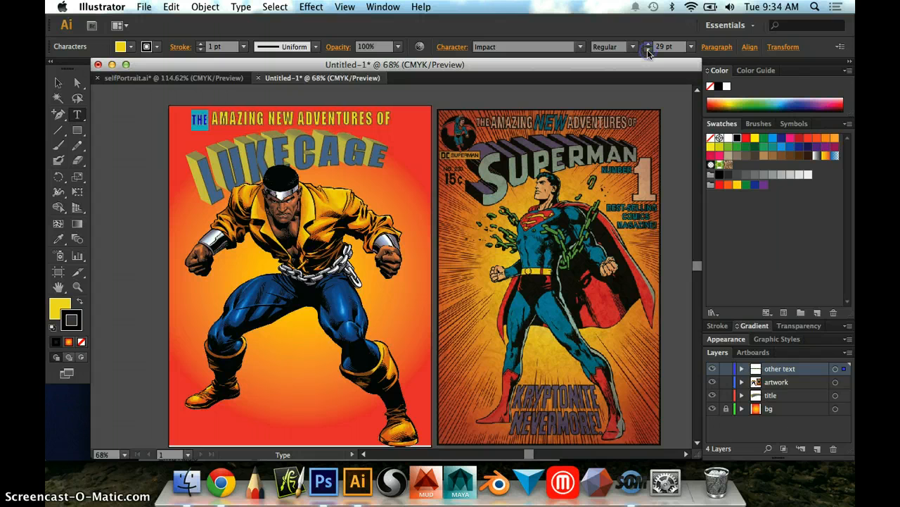
click(648, 54)
click(648, 54)
click(648, 54)
click(648, 53)
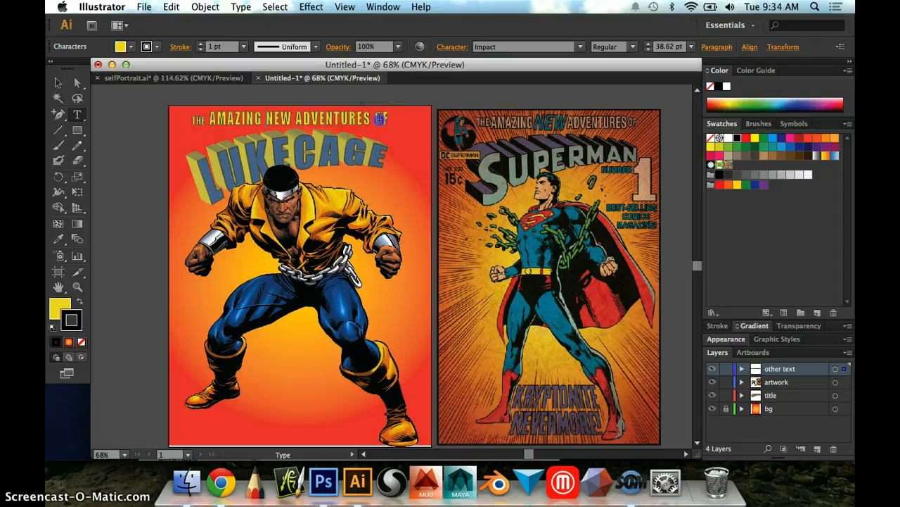
- Reduce the font size of the word "OF" at the end of the tagline to match "THE"
drag(387, 118, 382, 118)
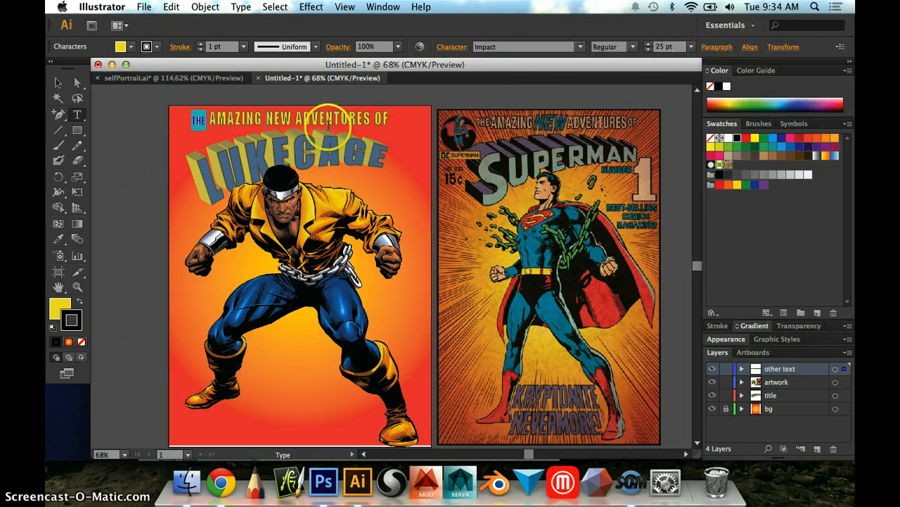
double_click(393, 118)
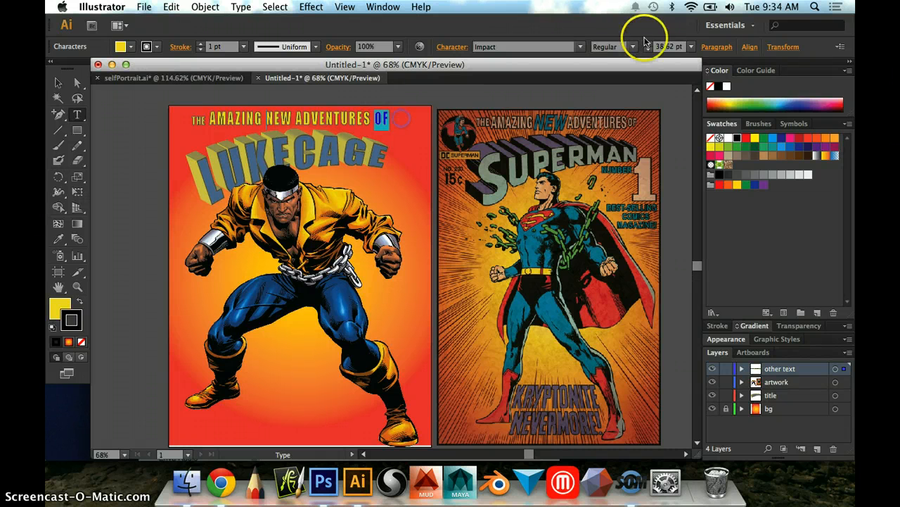
click(648, 50)
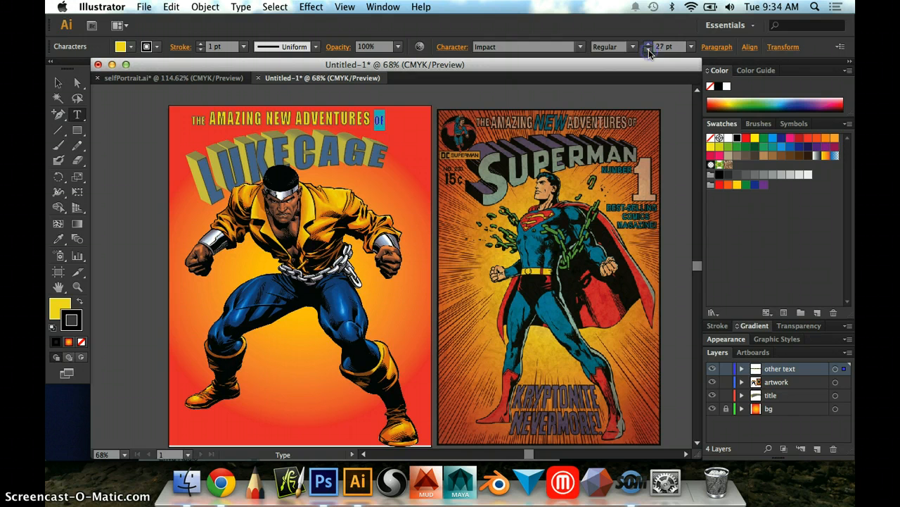
click(450, 115)
click(304, 142)
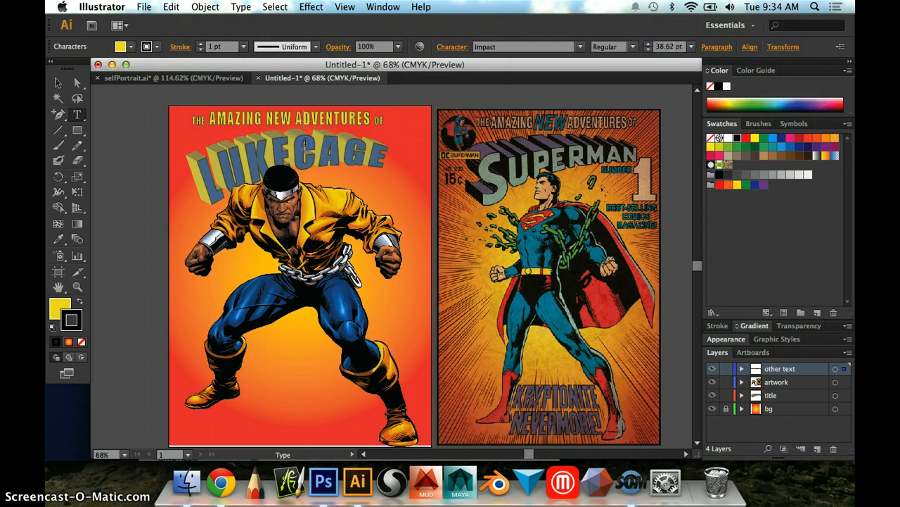
- Increase the font size of the word "NEW" in the tagline to 52 pt
click(287, 116)
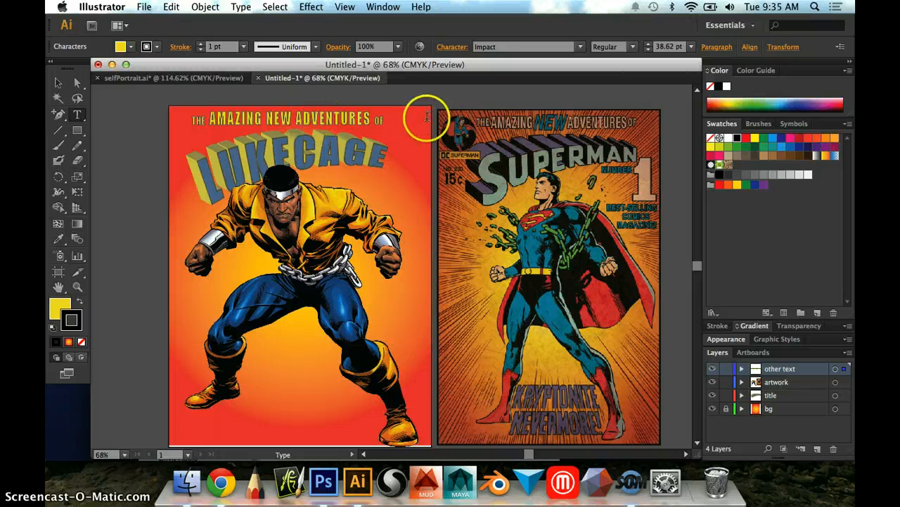
click(290, 114)
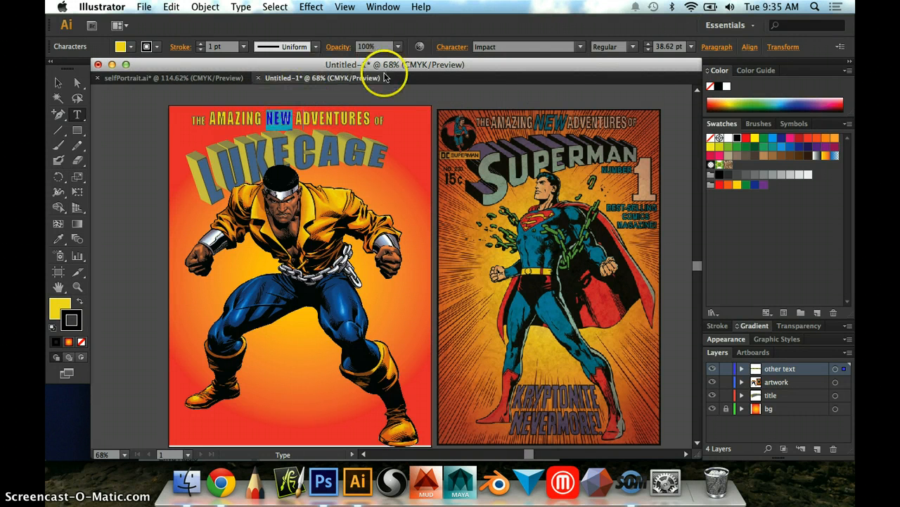
click(648, 45)
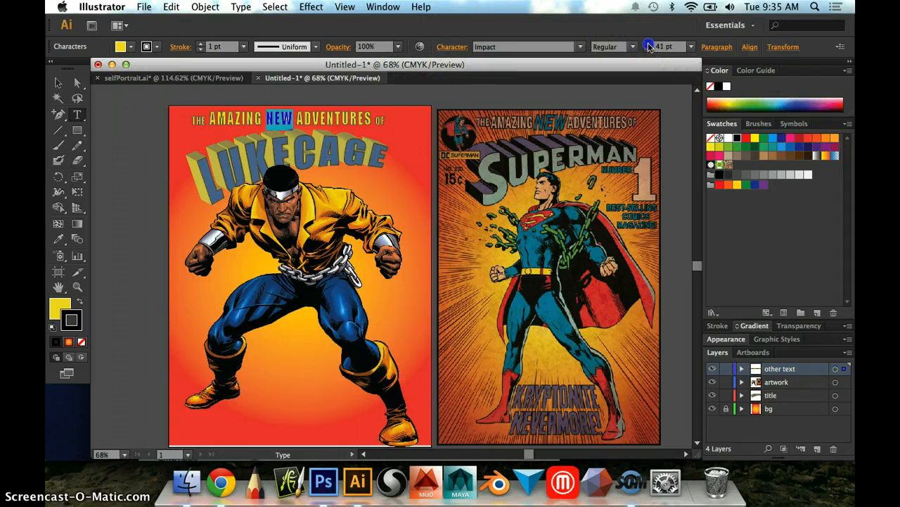
click(648, 46)
click(648, 45)
click(649, 46)
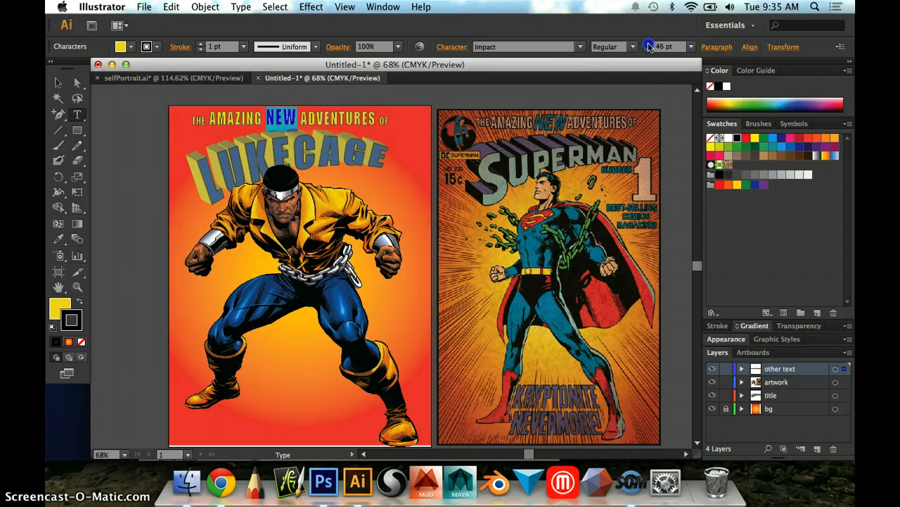
click(649, 46)
click(648, 46)
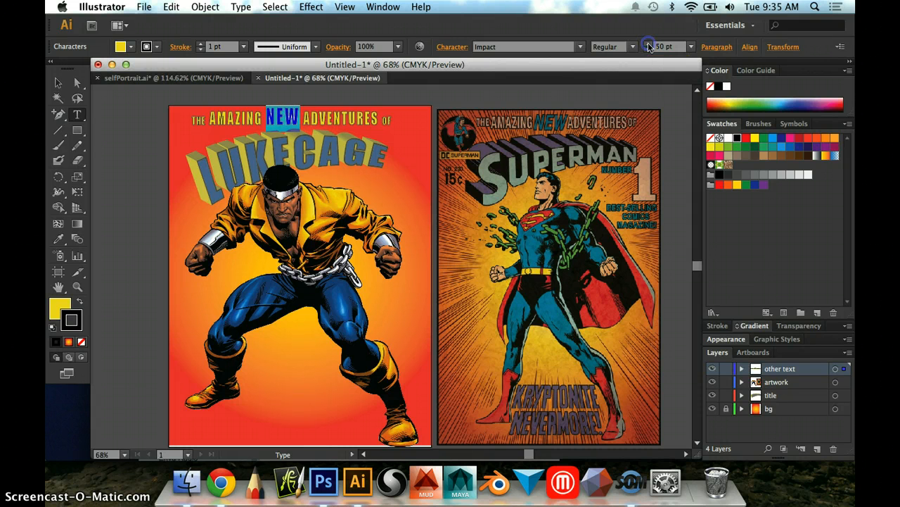
click(648, 46)
click(648, 45)
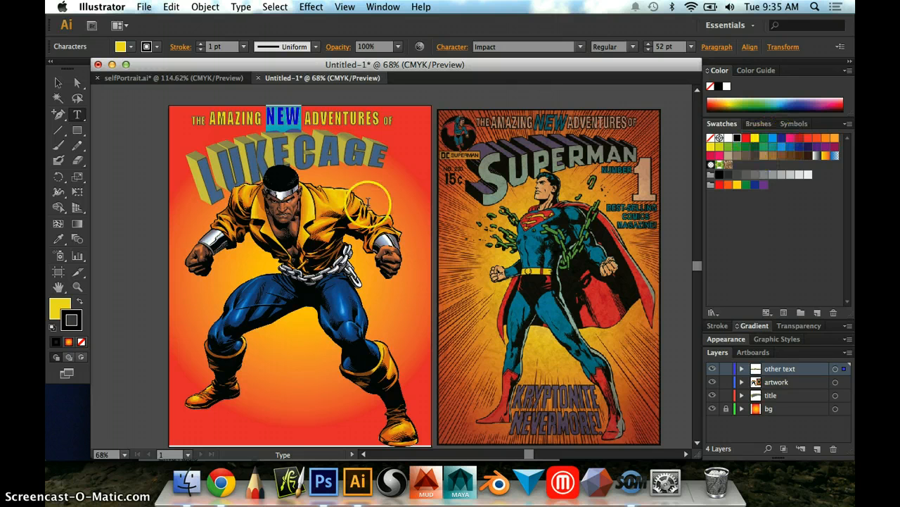
- Fill the word "NEW" in the tagline with the bright blue swatch
click(53, 308)
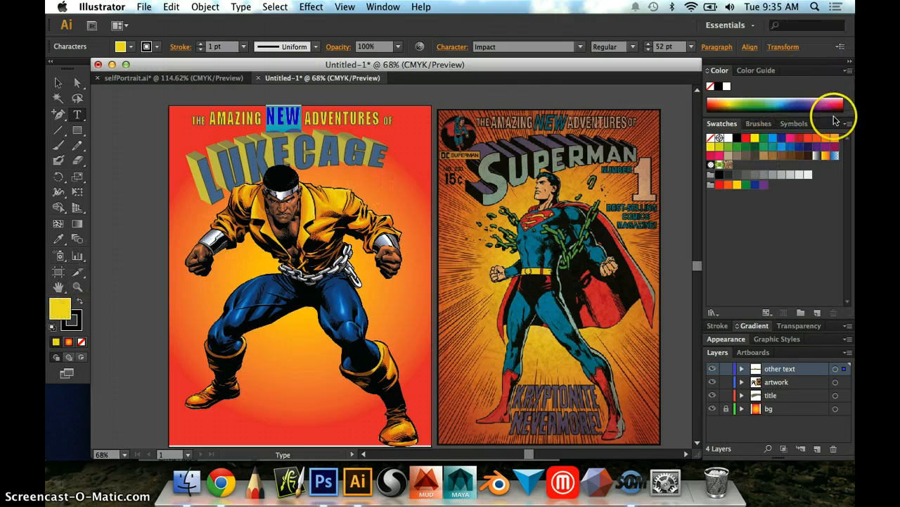
click(773, 138)
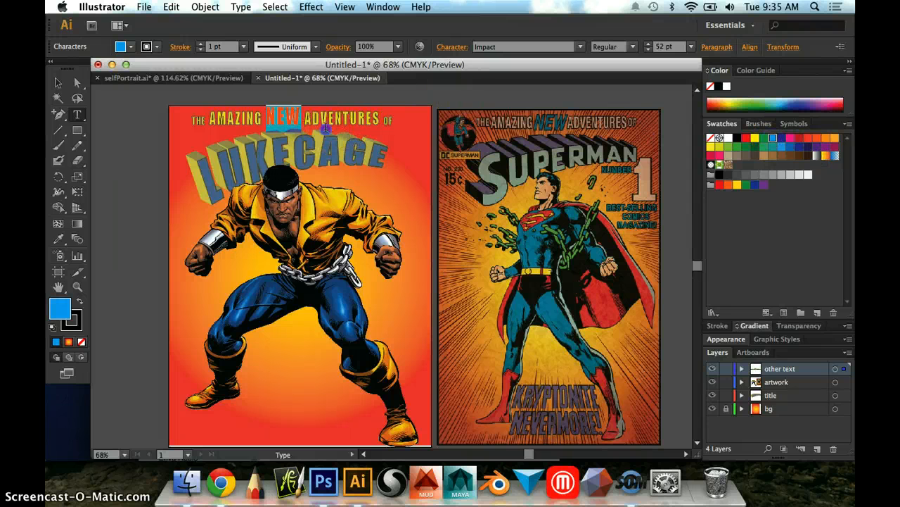
click(287, 116)
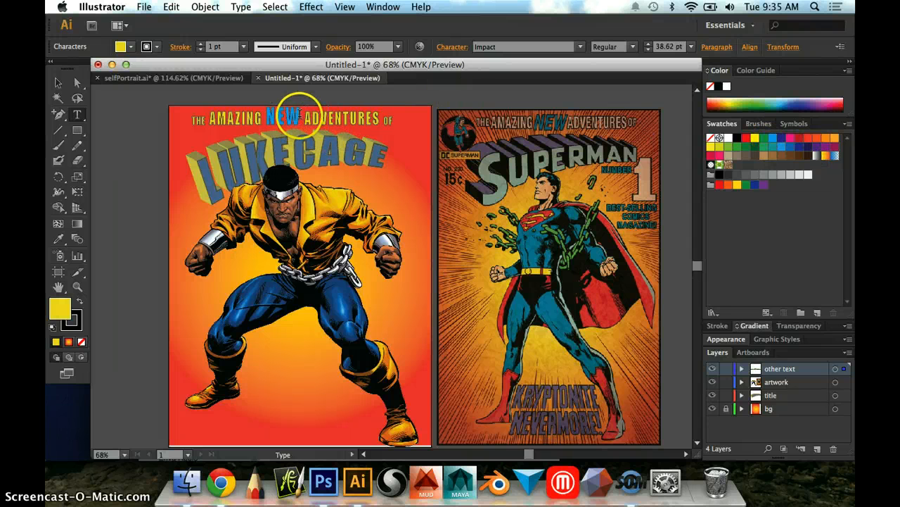
- Copy the word "NEW" from the tagline and check which font styles Impact offers for it
double_click(300, 115)
key(super+c)
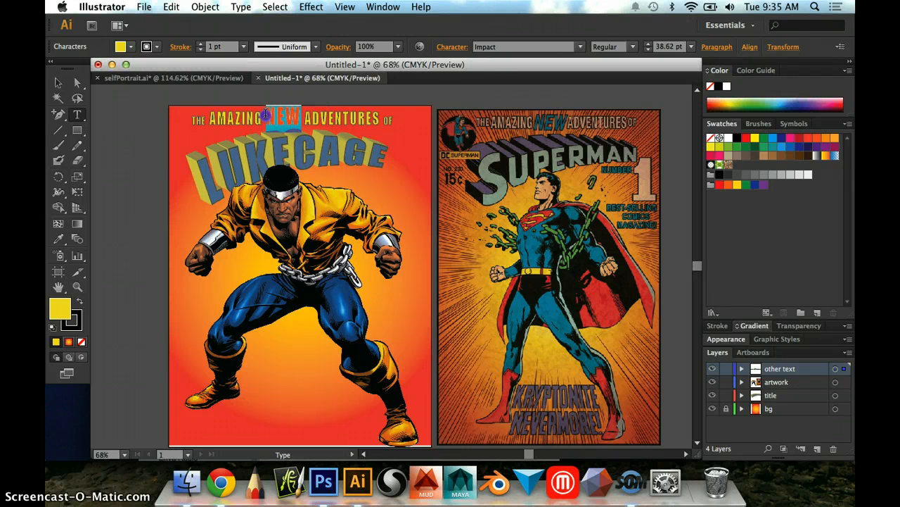
click(633, 47)
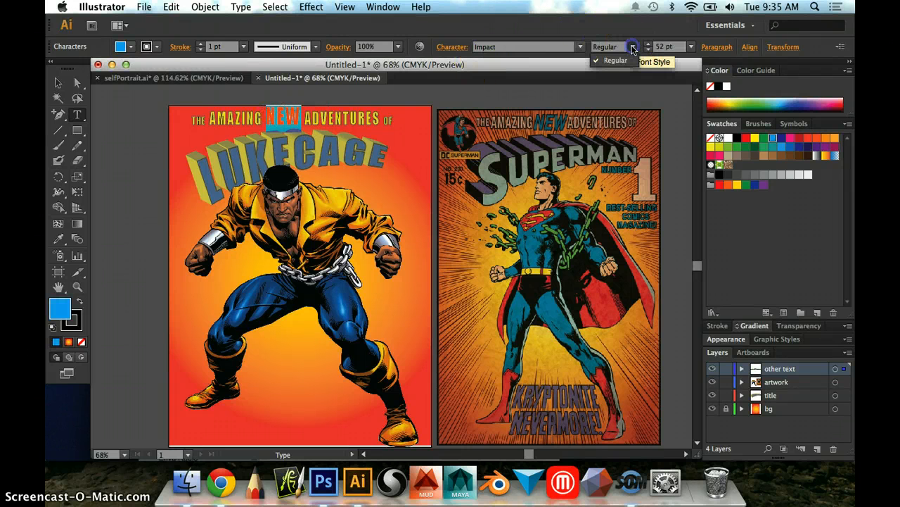
click(632, 48)
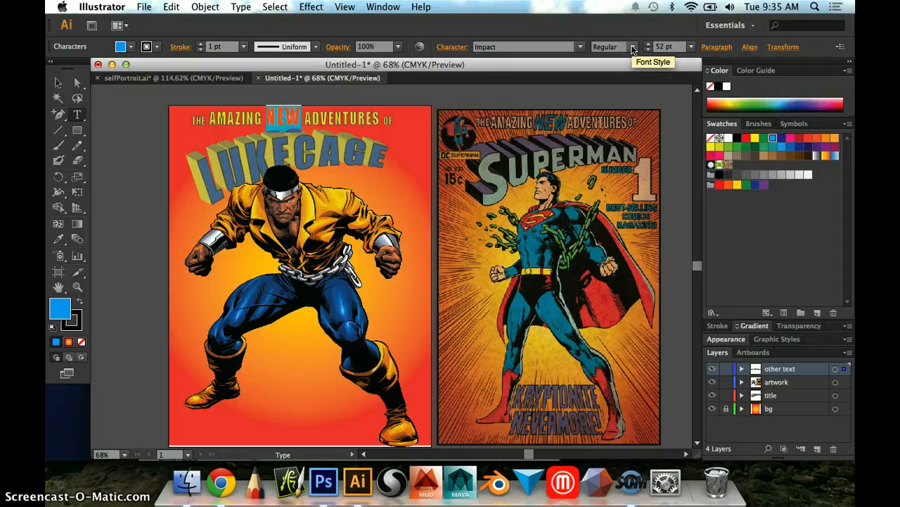
click(632, 47)
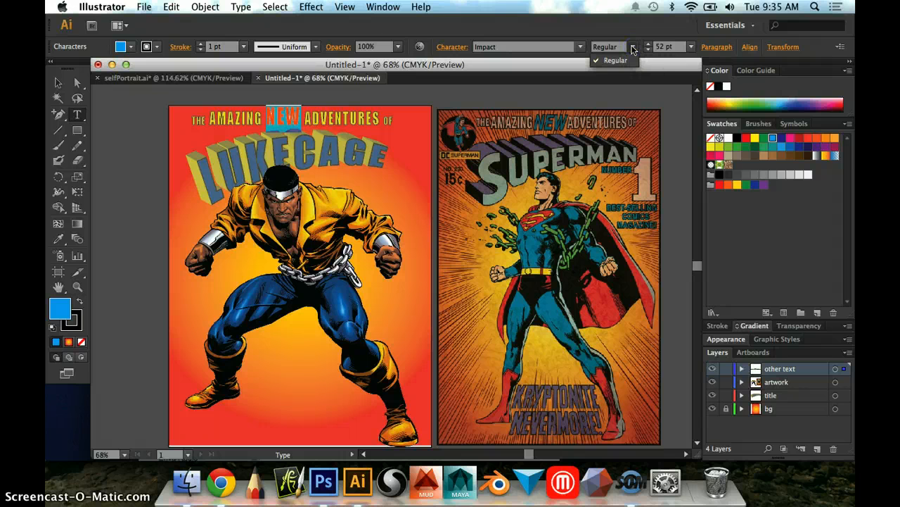
click(452, 46)
click(448, 46)
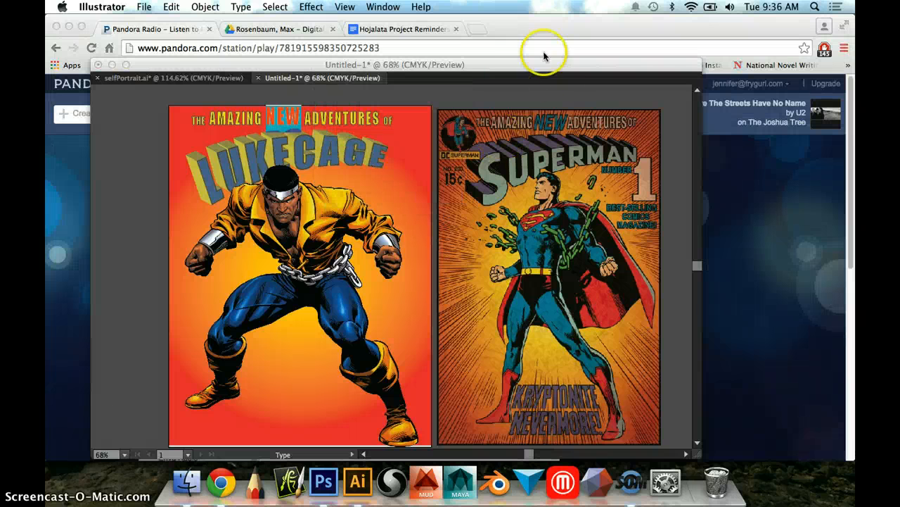
click(505, 64)
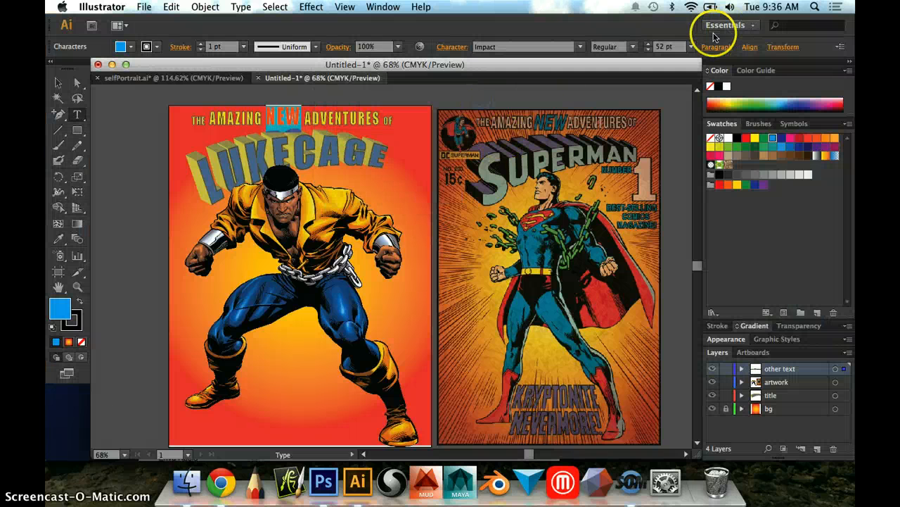
- Try to shear only the selected word "NEW" by 10°, and undo the shear
click(782, 49)
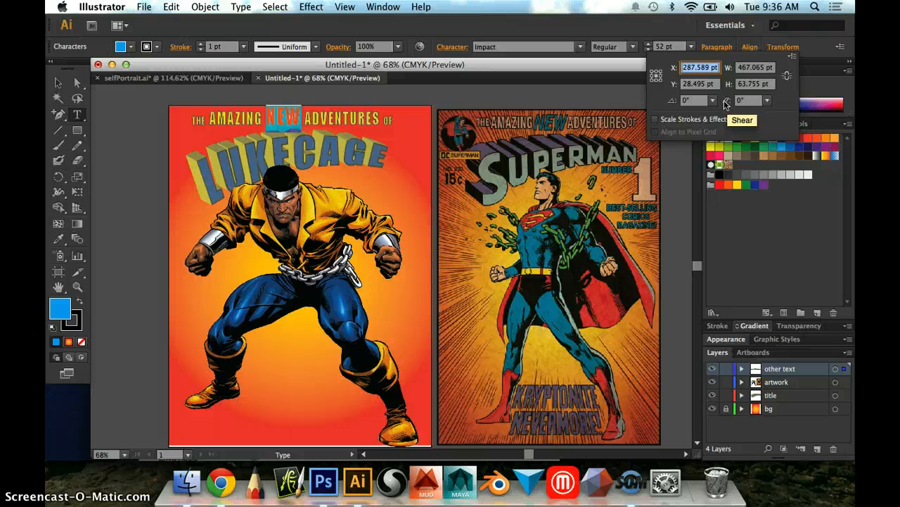
click(767, 103)
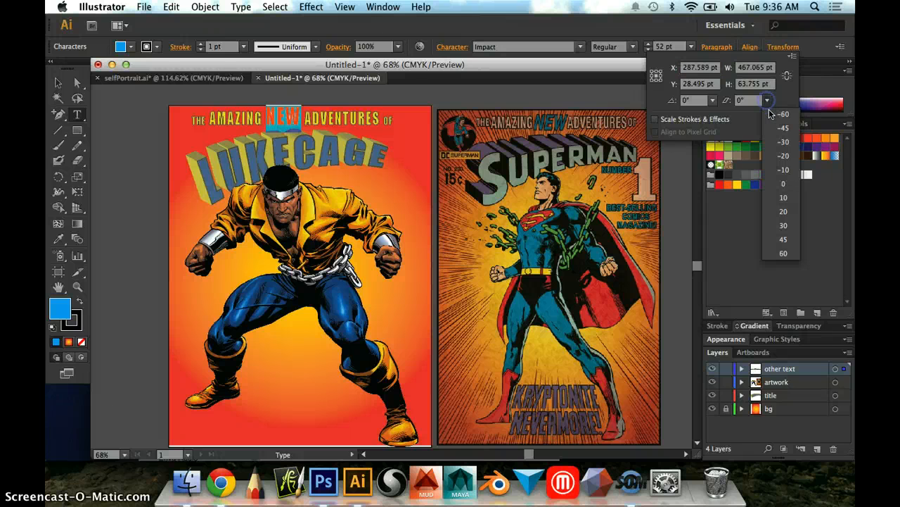
click(786, 198)
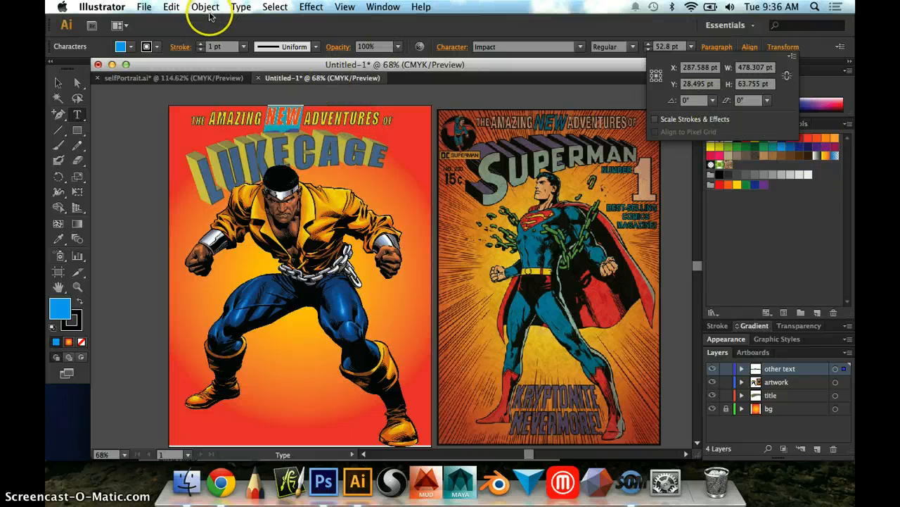
click(179, 6)
click(181, 6)
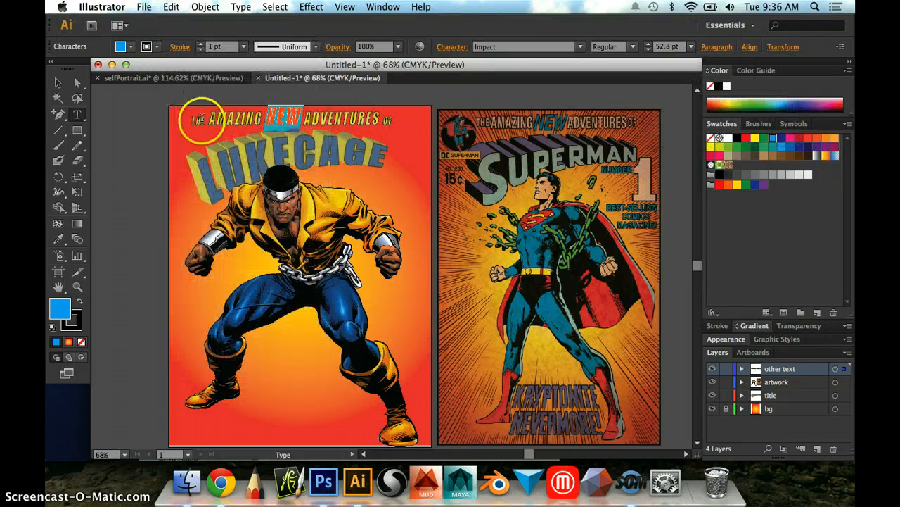
click(60, 83)
click(163, 6)
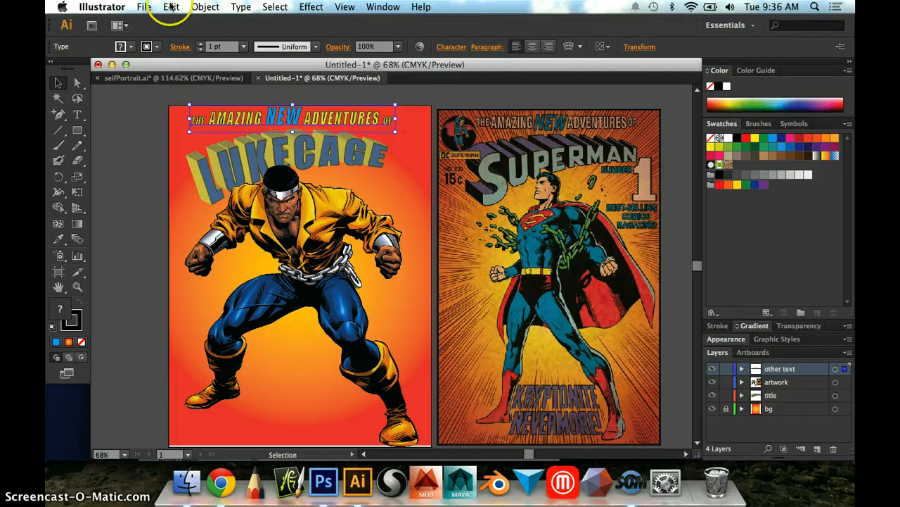
click(176, 17)
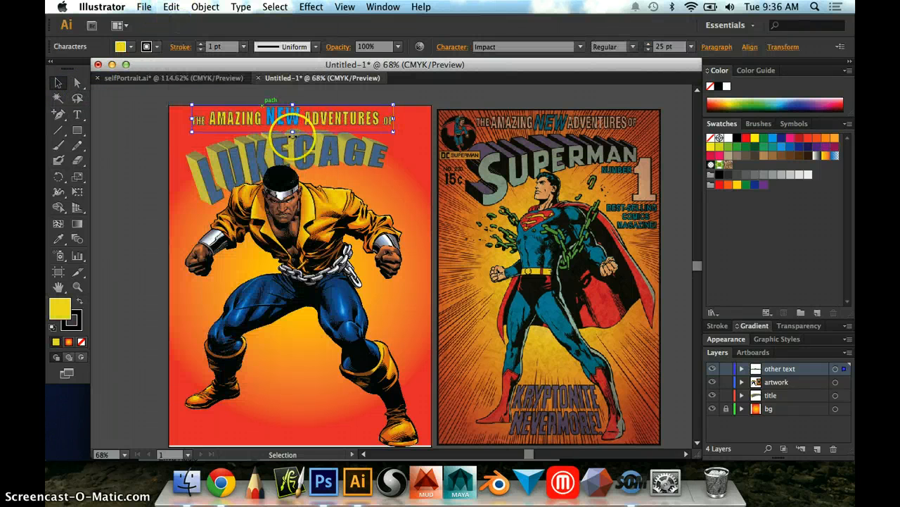
- Replace the word "NEW" in the tagline with a blank gap between "AMAZING" and "ADVENTURES"
double_click(278, 114)
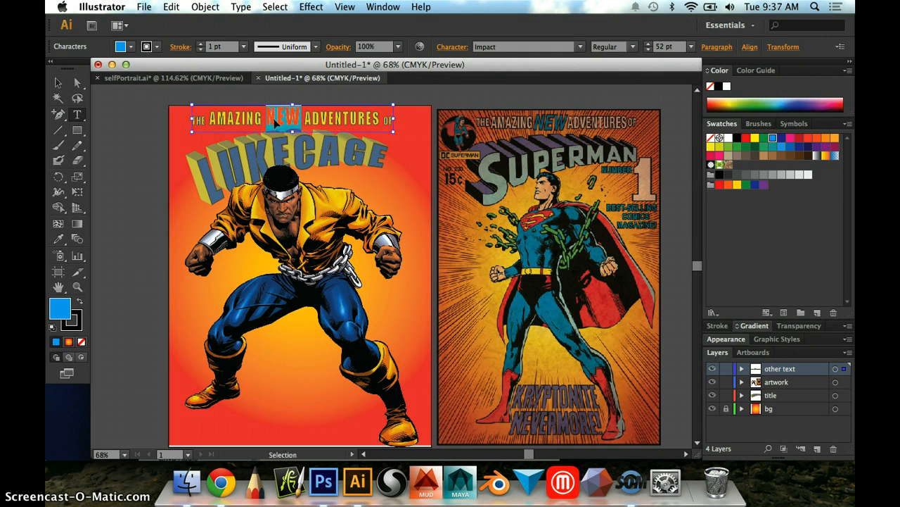
key(BackSpace)
click(276, 101)
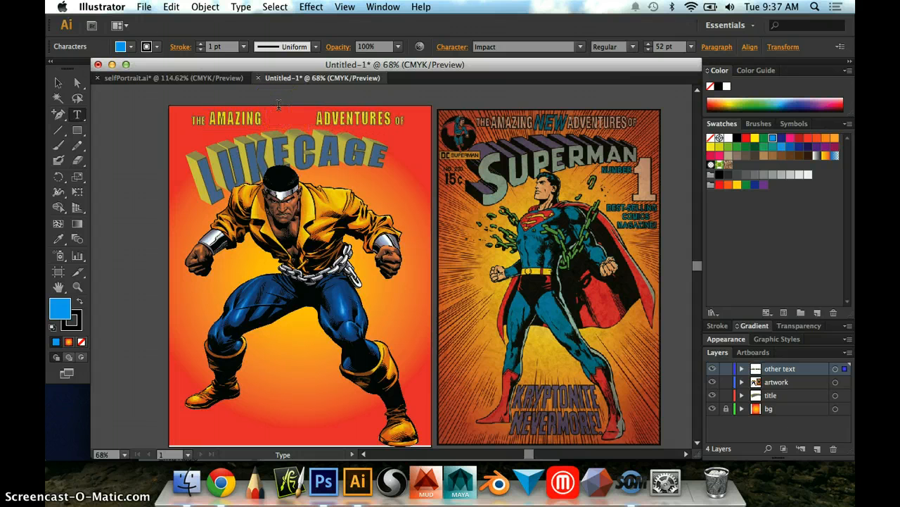
- Paste the blue "NEW" as a separate text object and place it in the gap between "AMAZING" and "ADVENTURES"
click(59, 83)
click(101, 115)
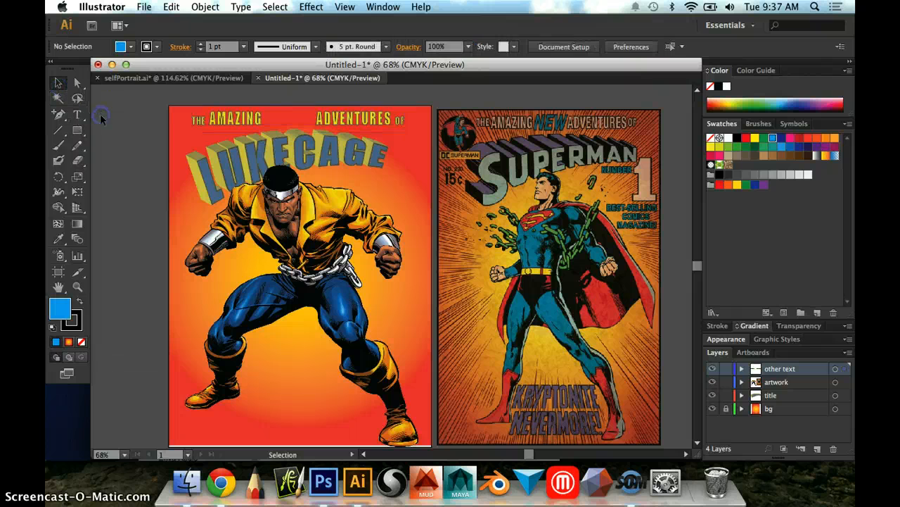
key(super+v)
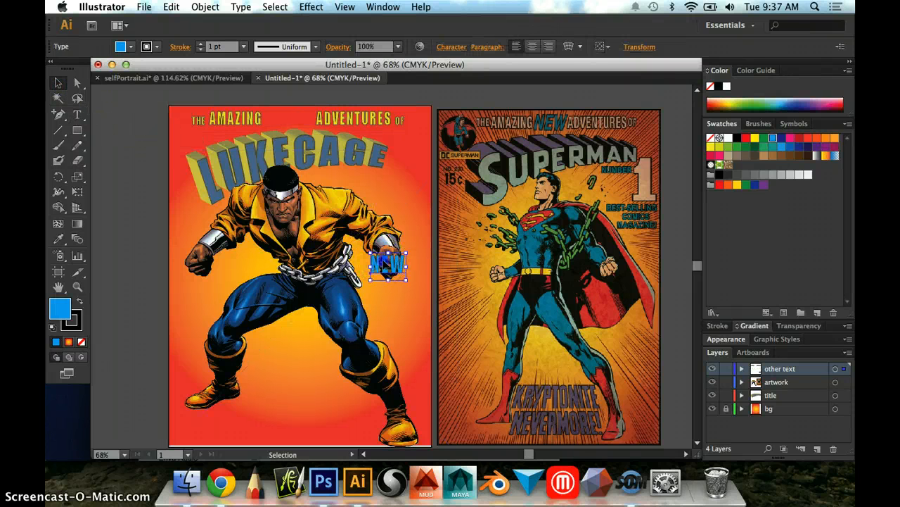
drag(390, 279, 278, 117)
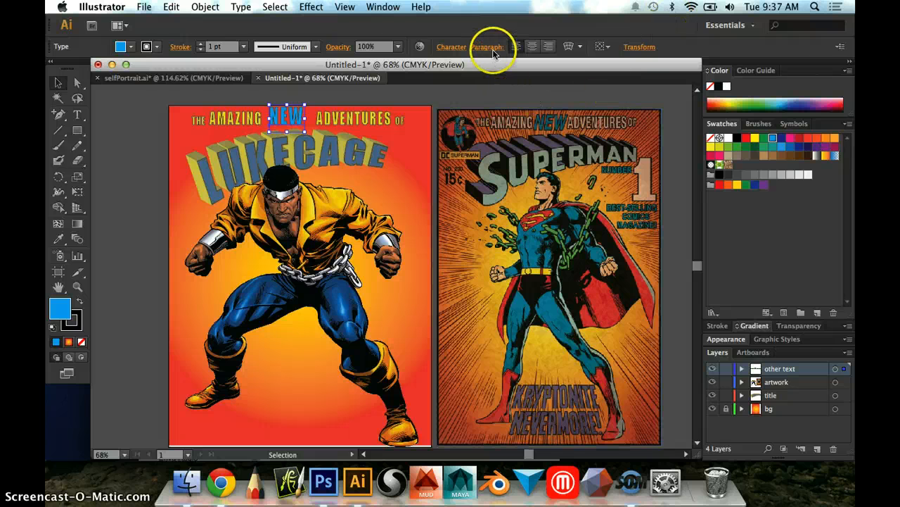
- Shear the separate "NEW" text object by 10° so that it slants like the Superman reference
click(639, 46)
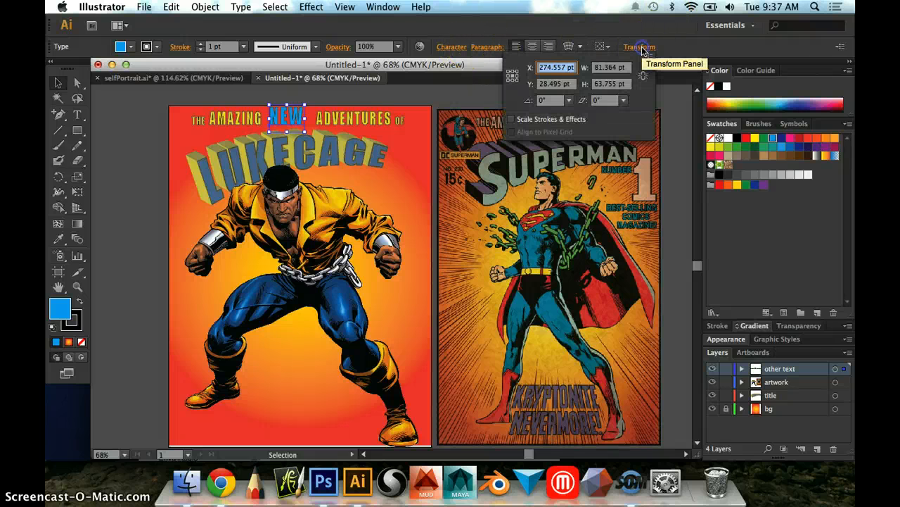
click(623, 100)
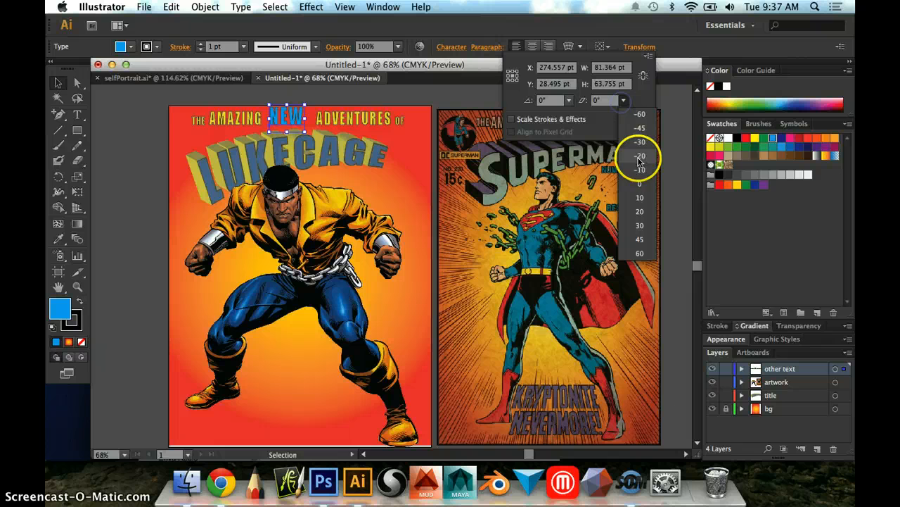
click(641, 200)
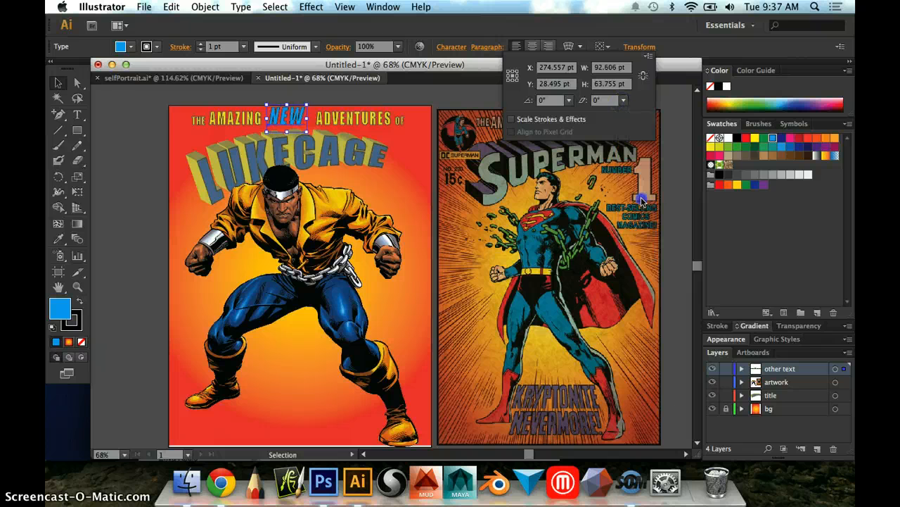
click(282, 91)
- Remove the extra spaces before "ADVENTURES" in the yellow tagline to tighten the gap around the blue "NEW"
shift+click(243, 114)
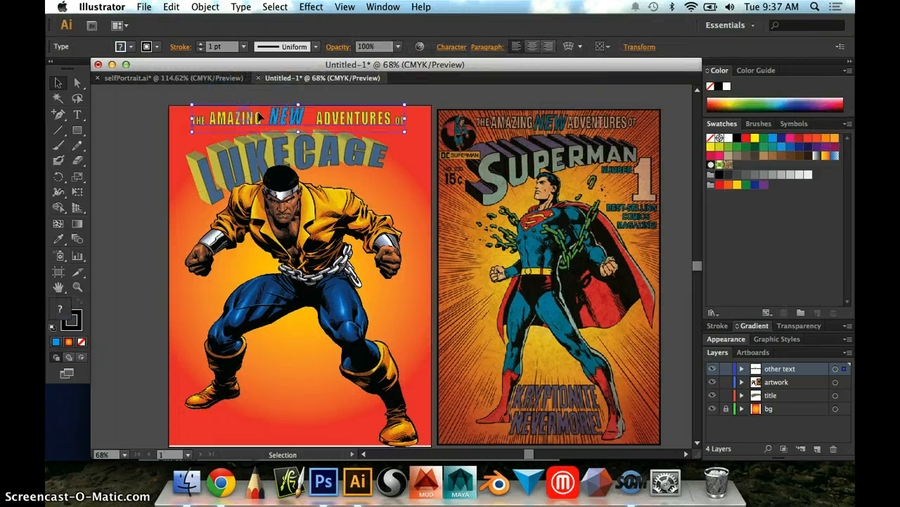
click(277, 115)
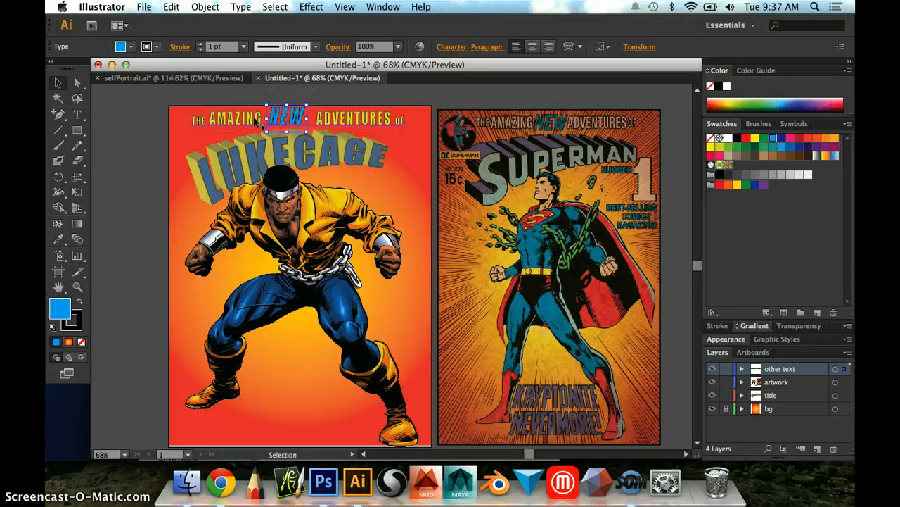
shift+click(246, 118)
double_click(326, 118)
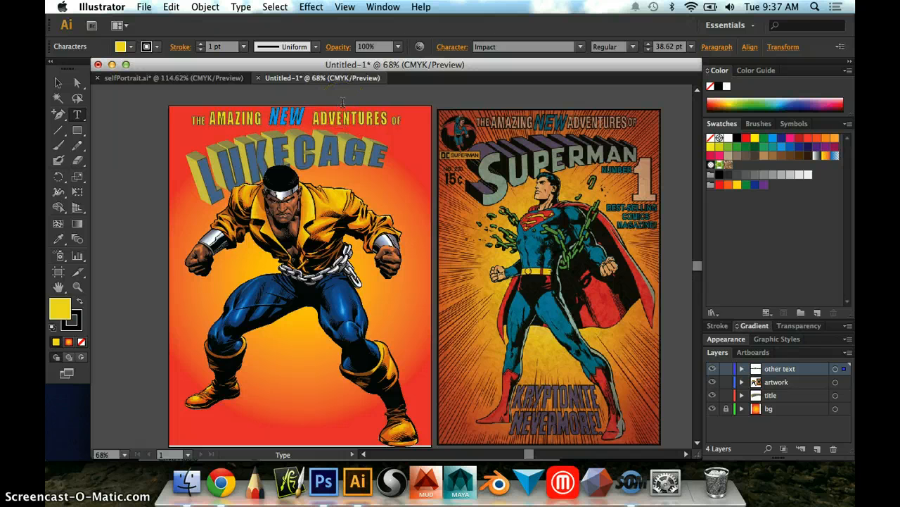
key(BackSpace)
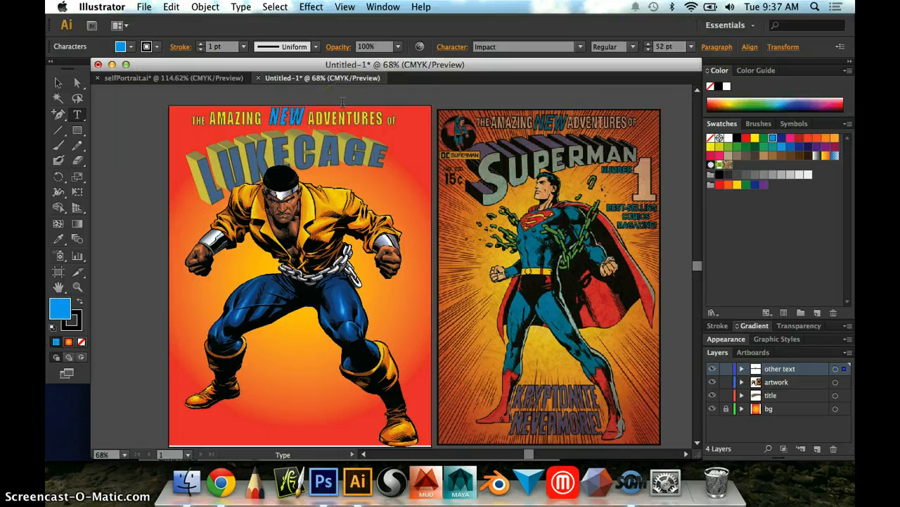
- Stretch the blue "NEW" slightly wider and center it in the gap between "AMAZING" and "ADVENTURES"
click(58, 82)
click(292, 115)
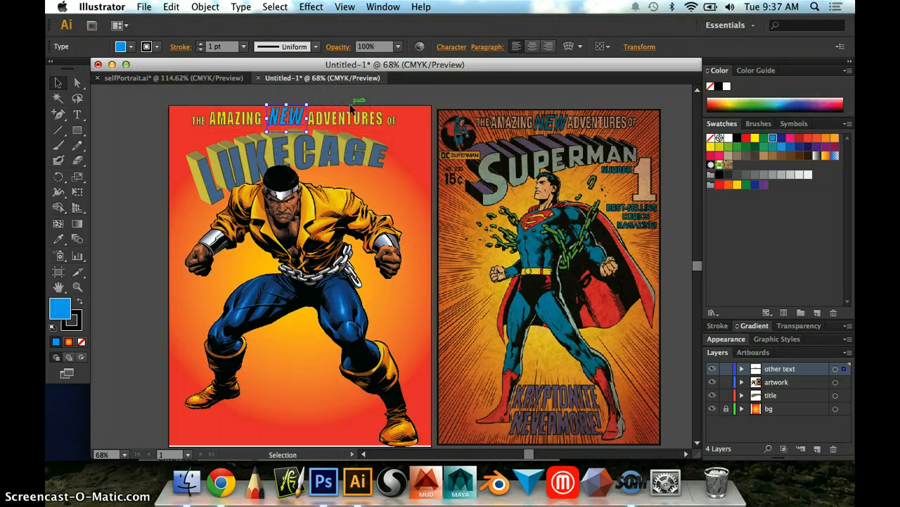
click(155, 122)
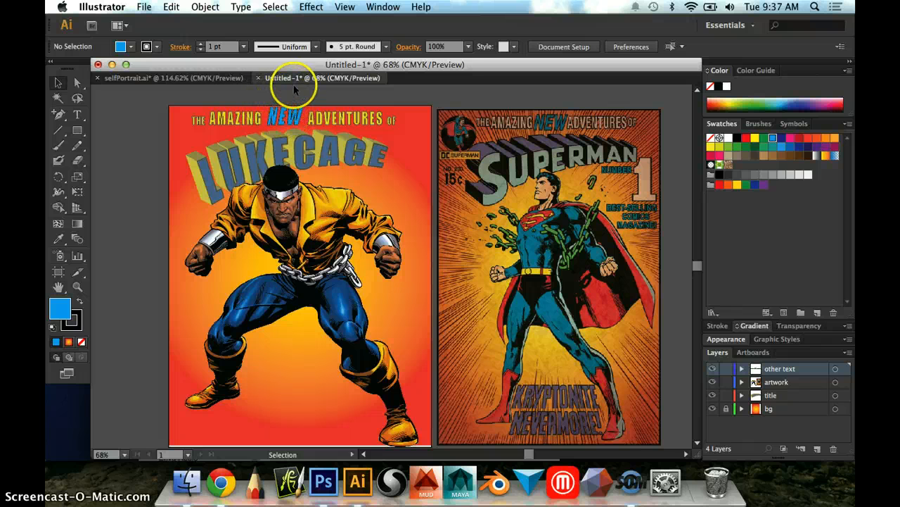
click(290, 118)
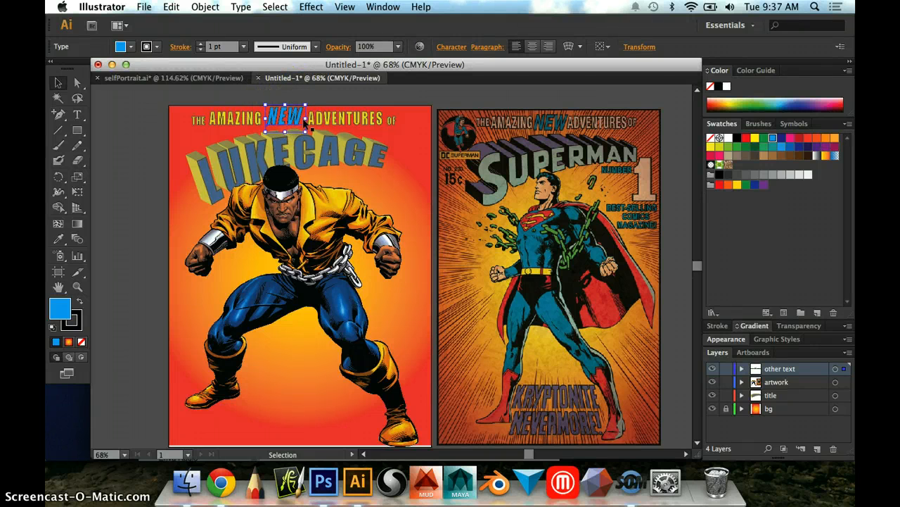
drag(305, 120, 310, 118)
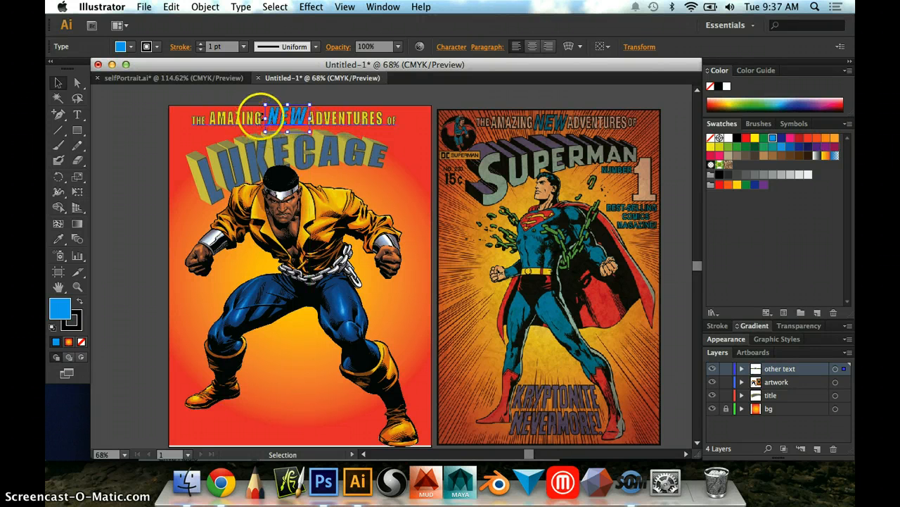
click(334, 94)
click(299, 104)
click(401, 88)
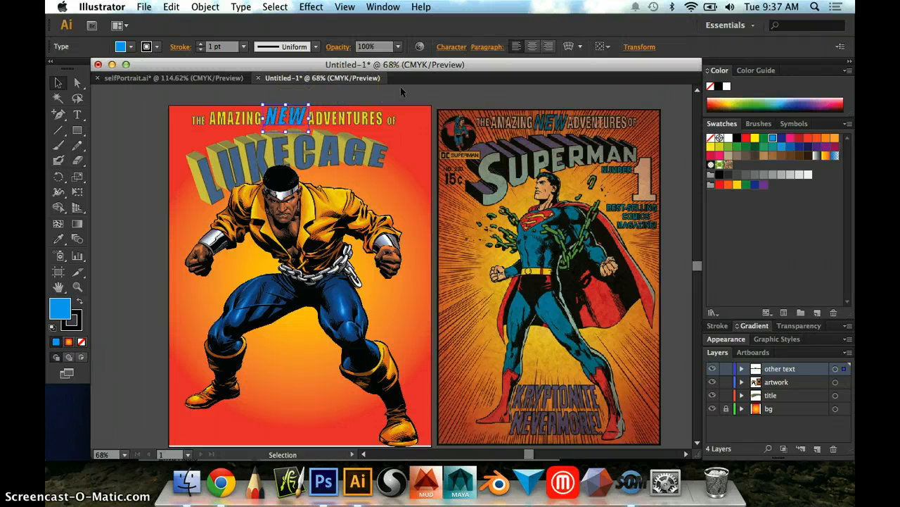
click(148, 136)
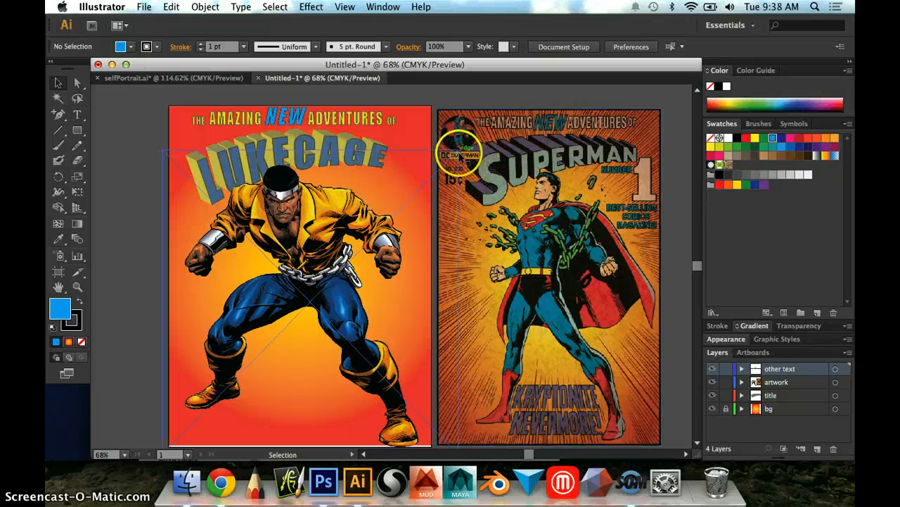
click(466, 137)
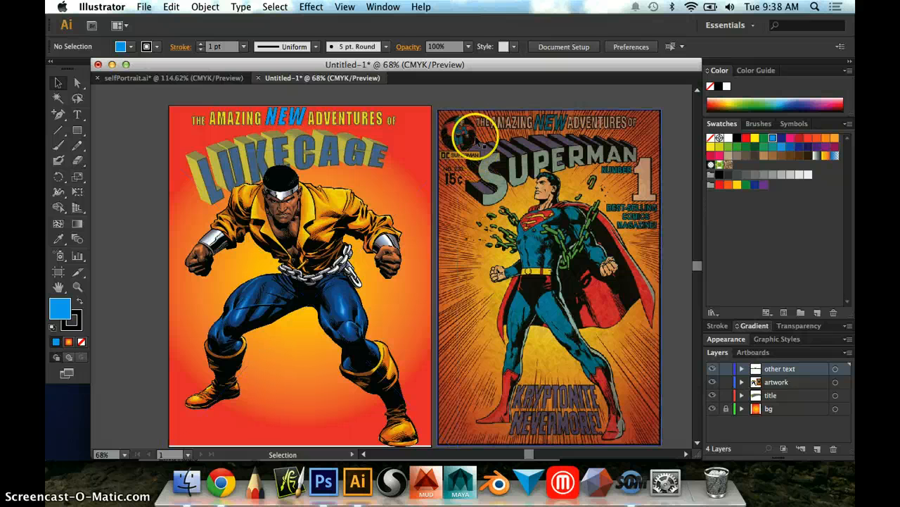
click(443, 164)
click(461, 136)
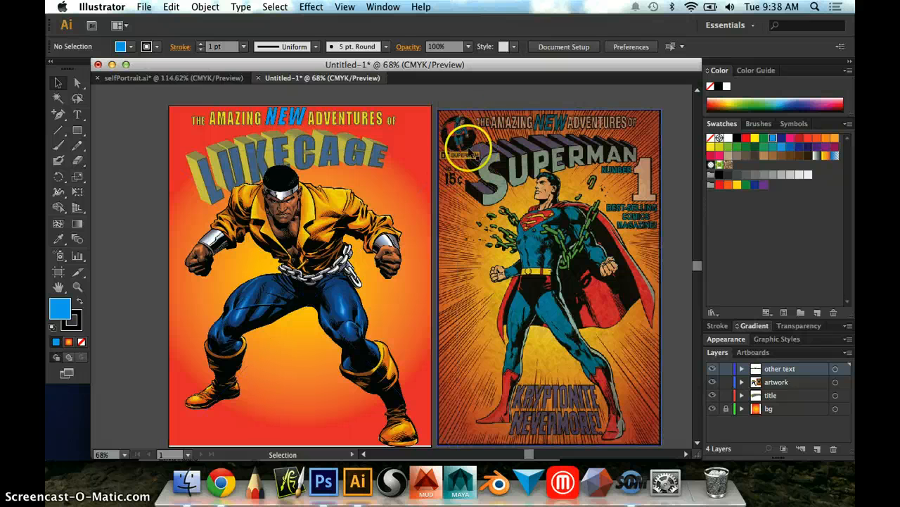